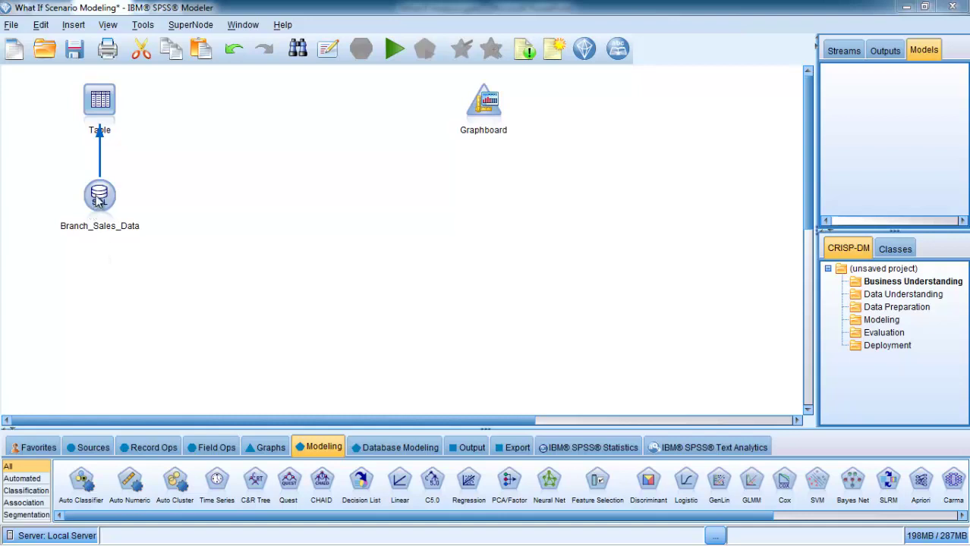
Run the Table node to list the 120 sales records and widen the advert and sales columns
{"action": "right_click", "coordinate": [99, 104]}
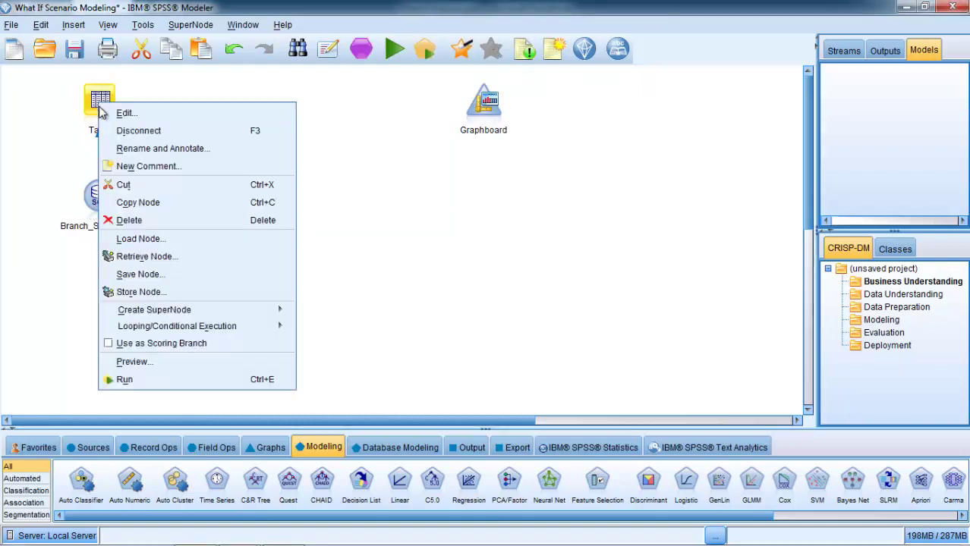
{"action": "left_click", "coordinate": [125, 380]}
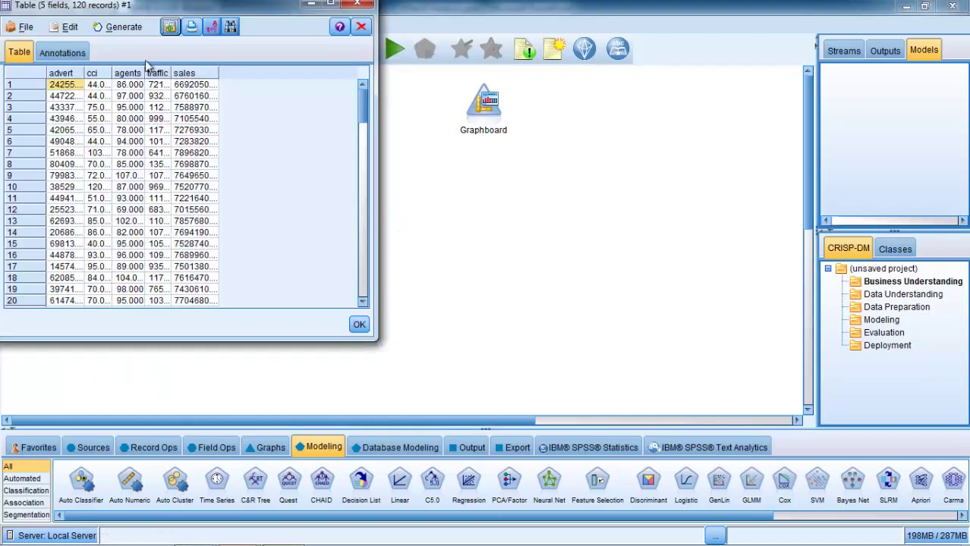
{"action": "left_click_drag", "start_coordinate": [204, 14], "coordinate": [264, 42]}
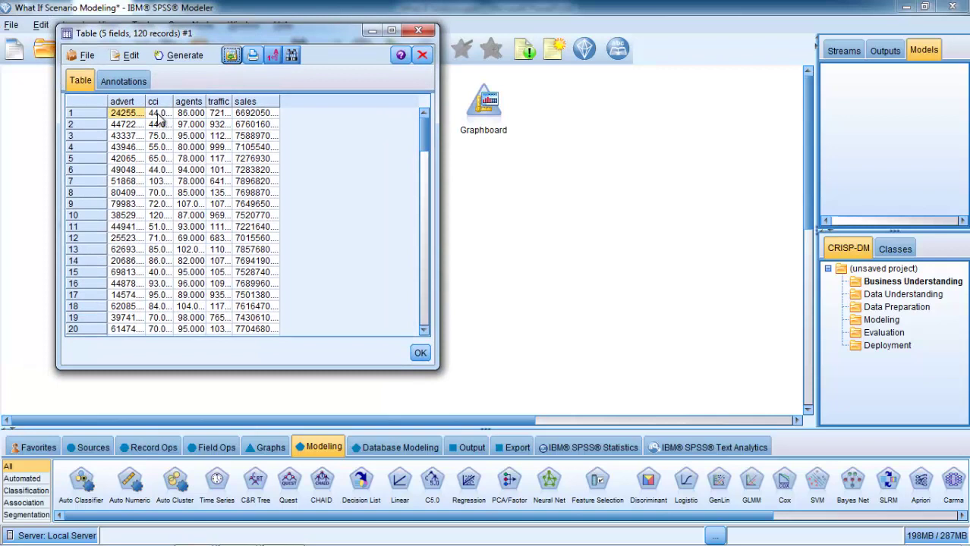
{"action": "left_click_drag", "start_coordinate": [144, 99], "coordinate": [218, 95]}
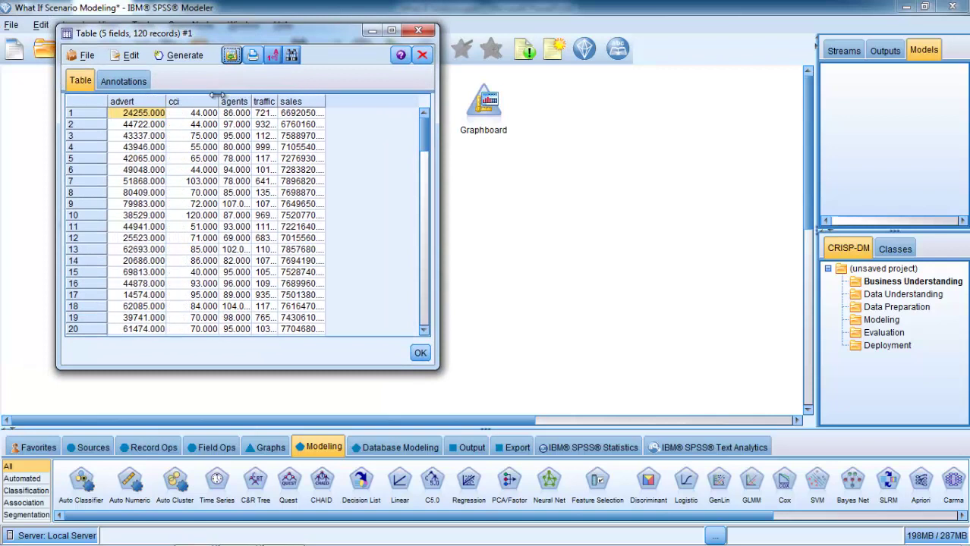
{"action": "double_click", "coordinate": [324, 101]}
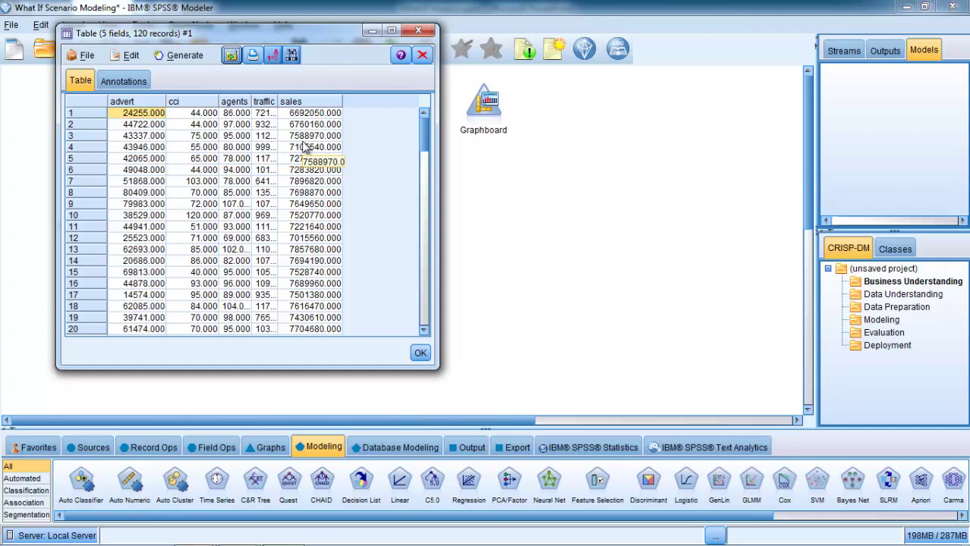
Close the data table and add a Linear node fed by Branch_Sales_Data
{"action": "left_click", "coordinate": [423, 55]}
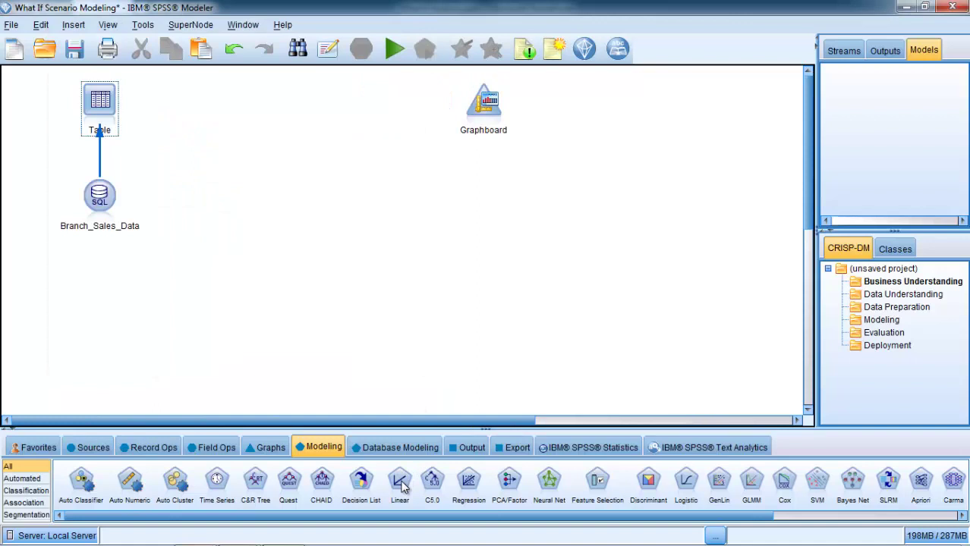
{"action": "left_click_drag", "start_coordinate": [403, 486], "coordinate": [211, 161]}
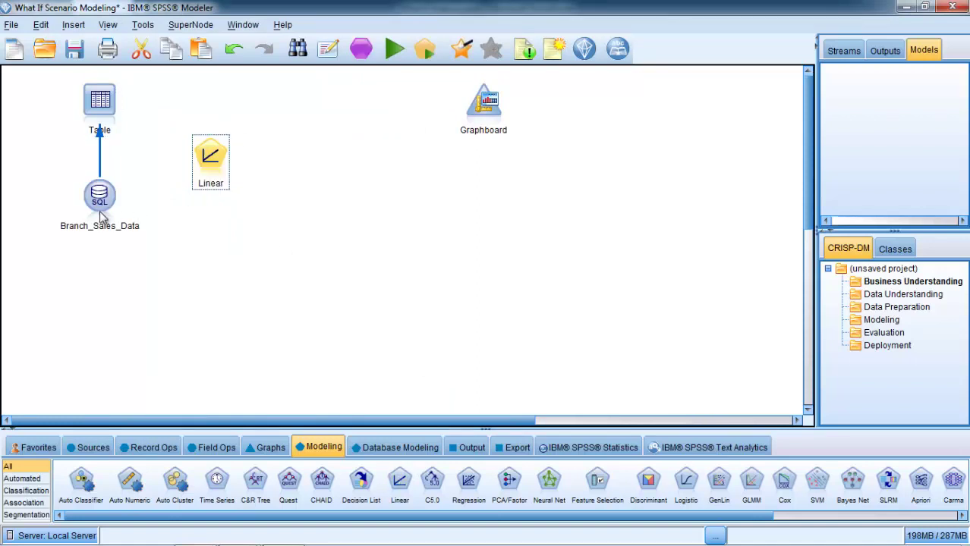
{"action": "mouse_move", "coordinate": [102, 218]}
{"action": "left_mouse_down"}
{"action": "mouse_move", "coordinate": [120, 199]}
{"action": "mouse_move", "coordinate": [209, 160]}
{"action": "mouse_move", "coordinate": [226, 210]}
{"action": "mouse_move", "coordinate": [225, 199]}
{"action": "left_mouse_up"}
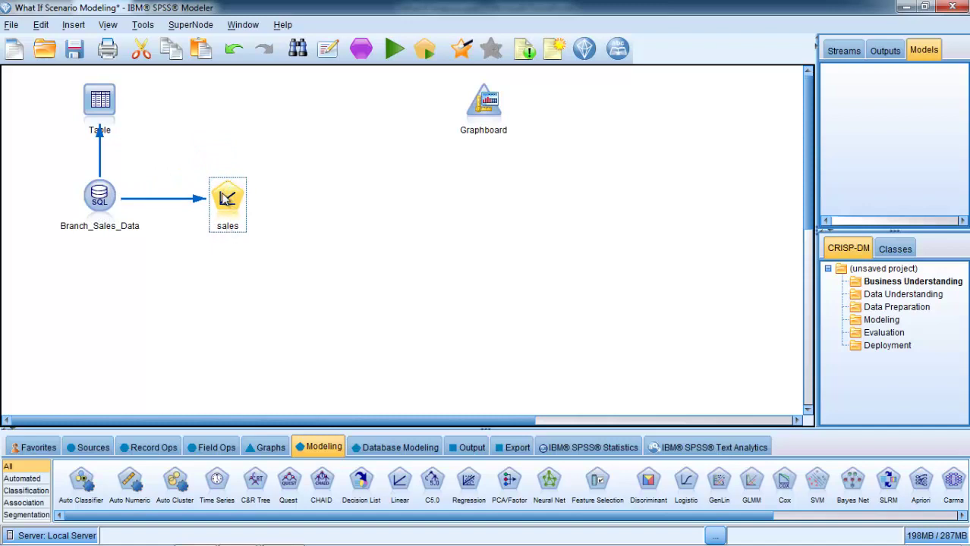
Run the sales Linear model and place its nugget beside the Table node
{"action": "right_click", "coordinate": [226, 199]}
{"action": "left_click", "coordinate": [255, 475]}
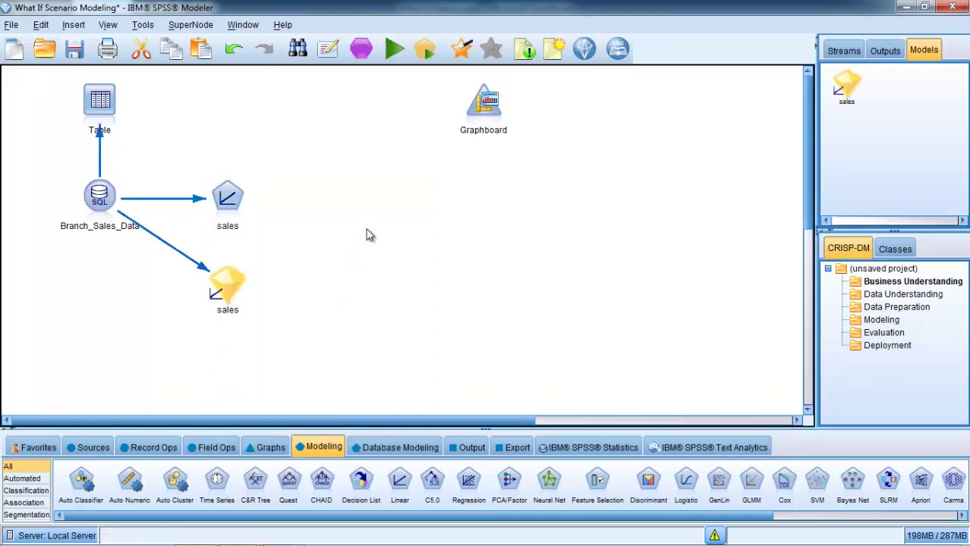
{"action": "left_click_drag", "start_coordinate": [217, 281], "coordinate": [201, 116]}
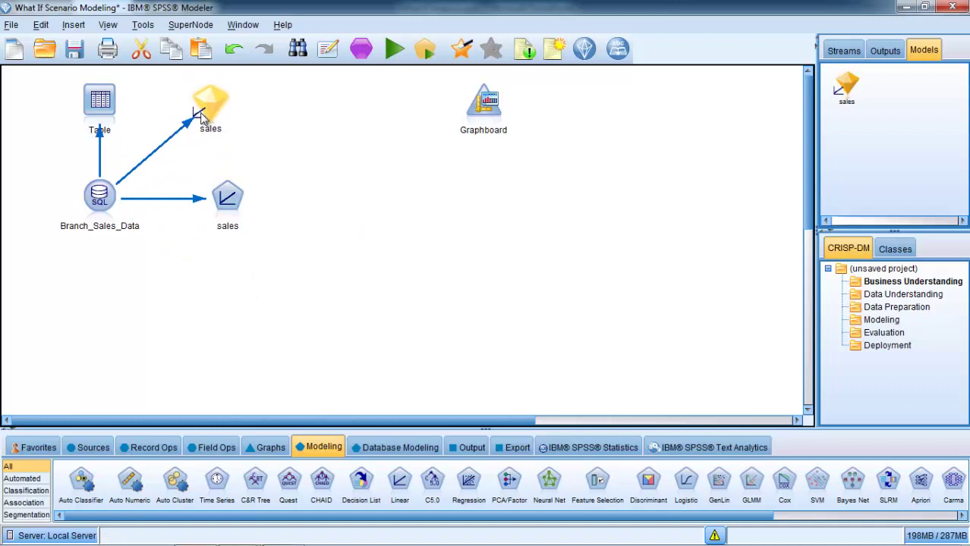
{"action": "right_click", "coordinate": [205, 110]}
{"action": "left_click", "coordinate": [225, 114]}
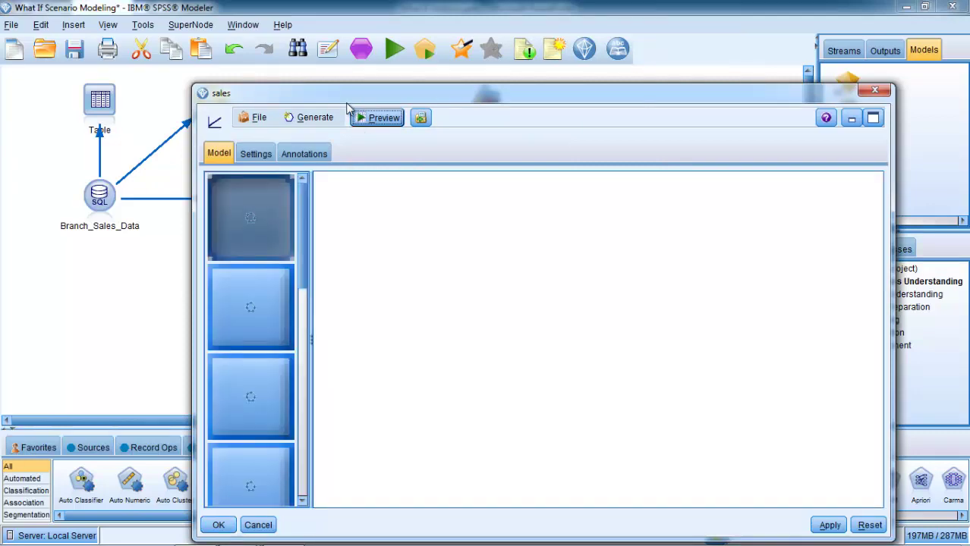
{"action": "left_click_drag", "start_coordinate": [342, 91], "coordinate": [212, 30]}
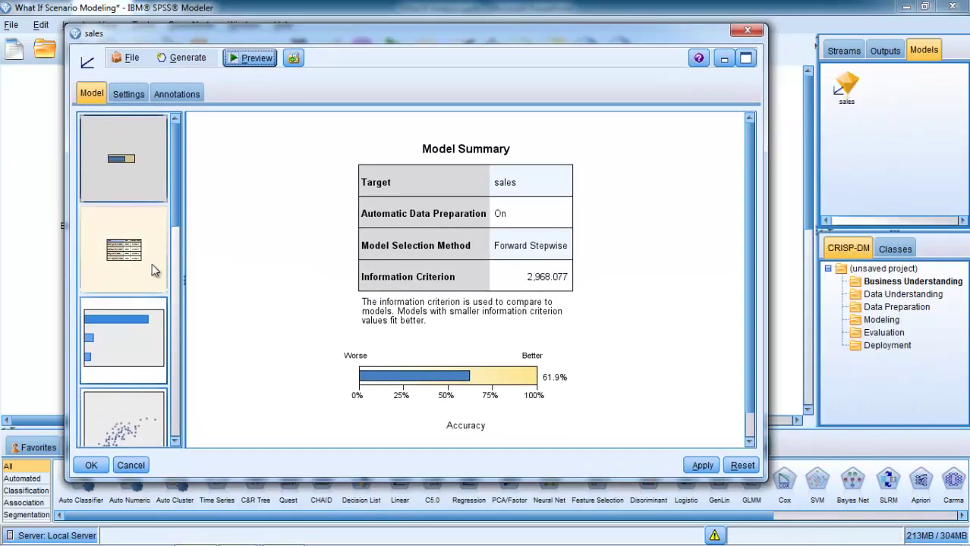
{"action": "left_click", "coordinate": [136, 421]}
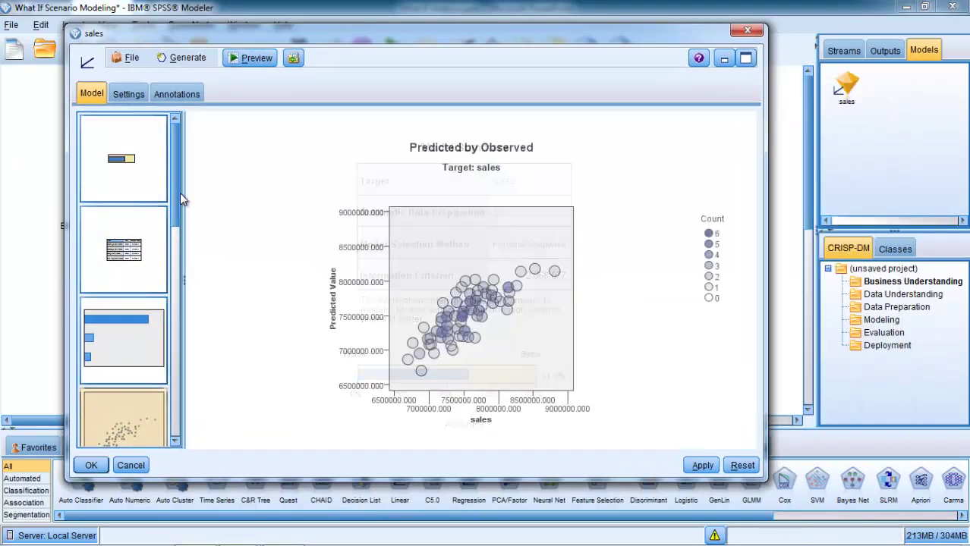
{"action": "scroll", "coordinate": [177, 208], "scroll_direction": "down", "scroll_amount": 5}
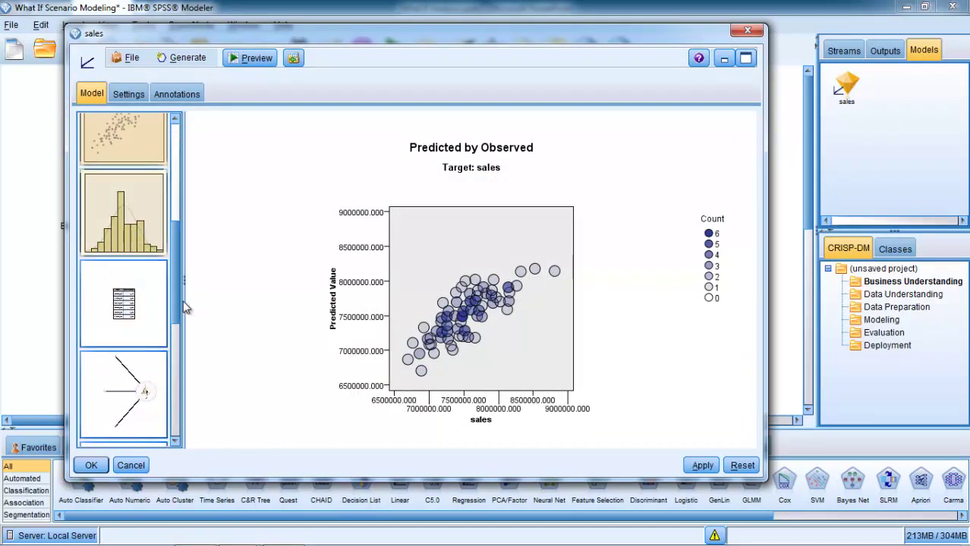
{"action": "left_click", "coordinate": [123, 212]}
{"action": "left_click", "coordinate": [132, 466]}
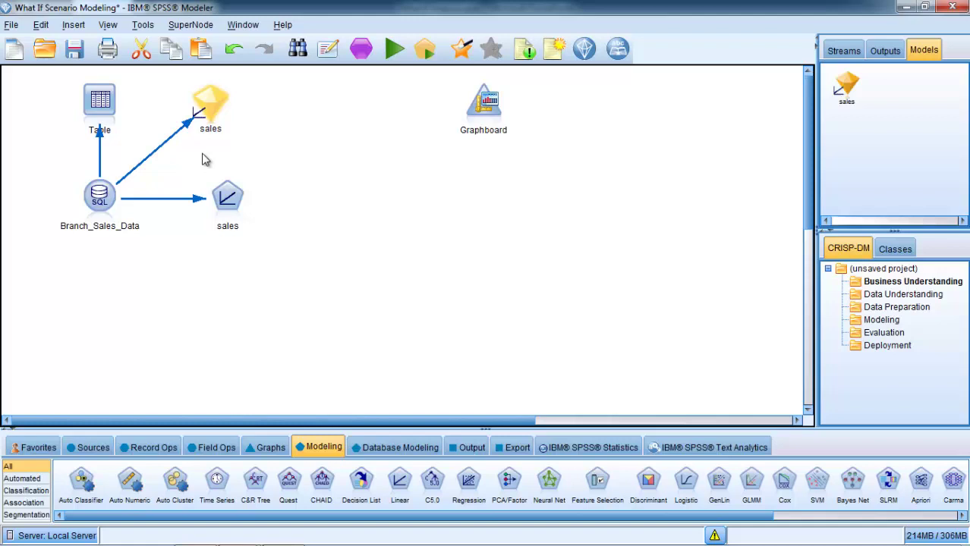
{"action": "right_click", "coordinate": [215, 98]}
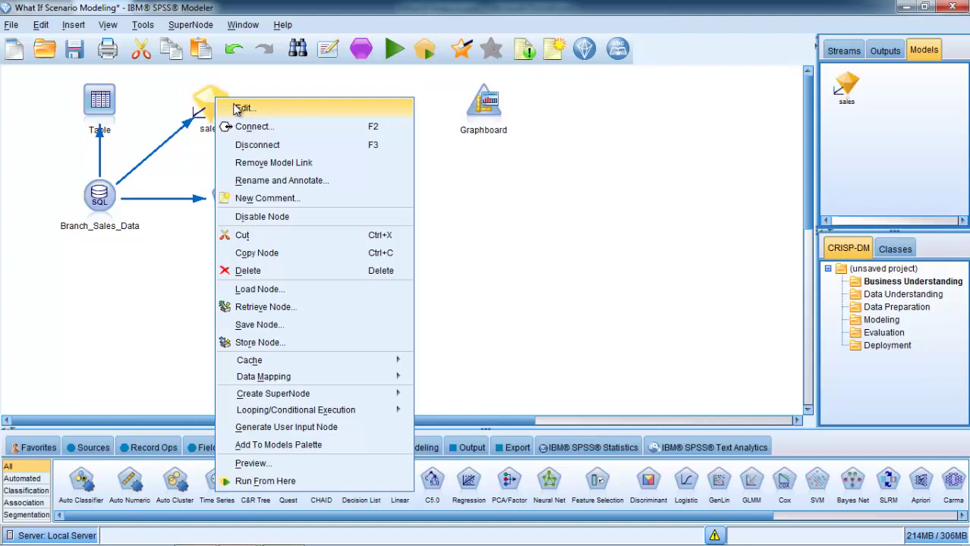
{"action": "left_click", "coordinate": [242, 109]}
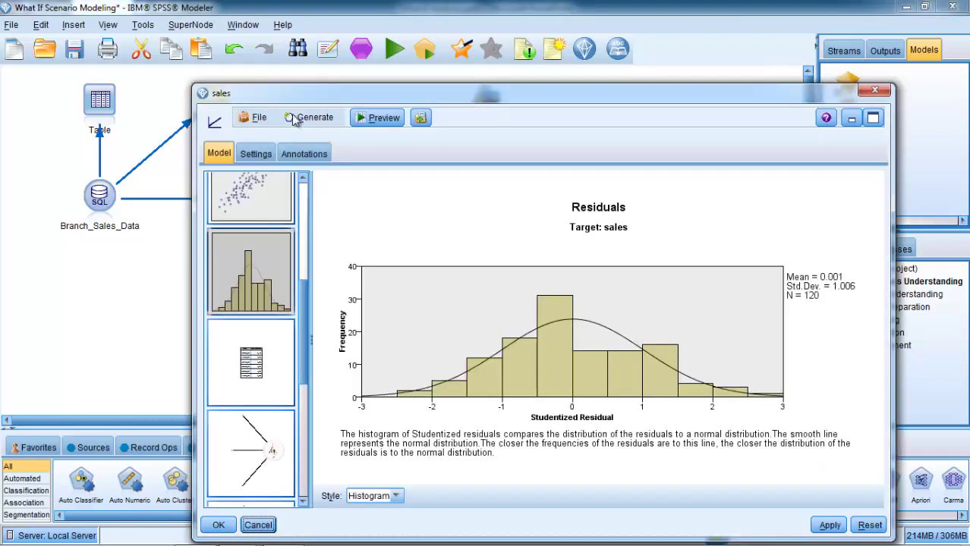
{"action": "left_click", "coordinate": [375, 117]}
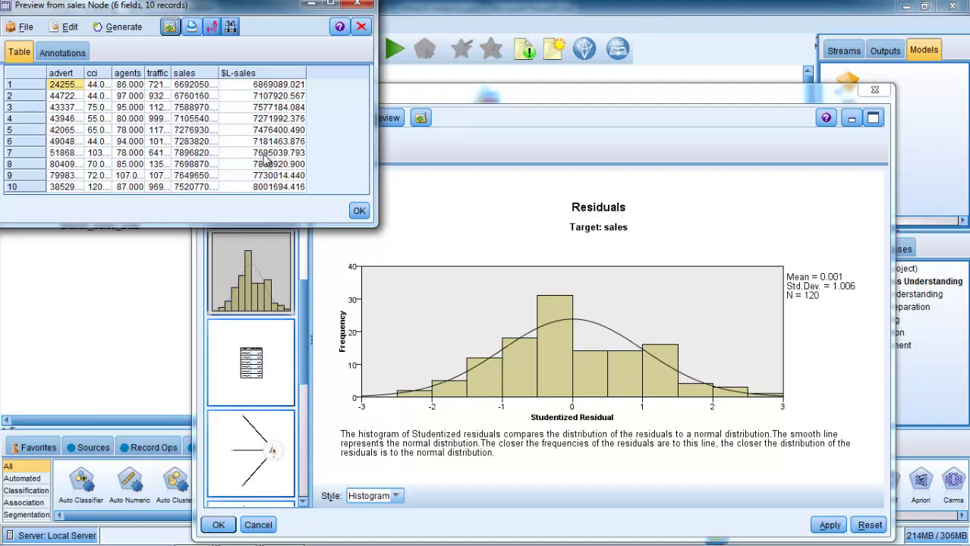
{"action": "left_click", "coordinate": [361, 27]}
Close the model results and connect the sales nugget to the Graphboard node
{"action": "left_click", "coordinate": [875, 90]}
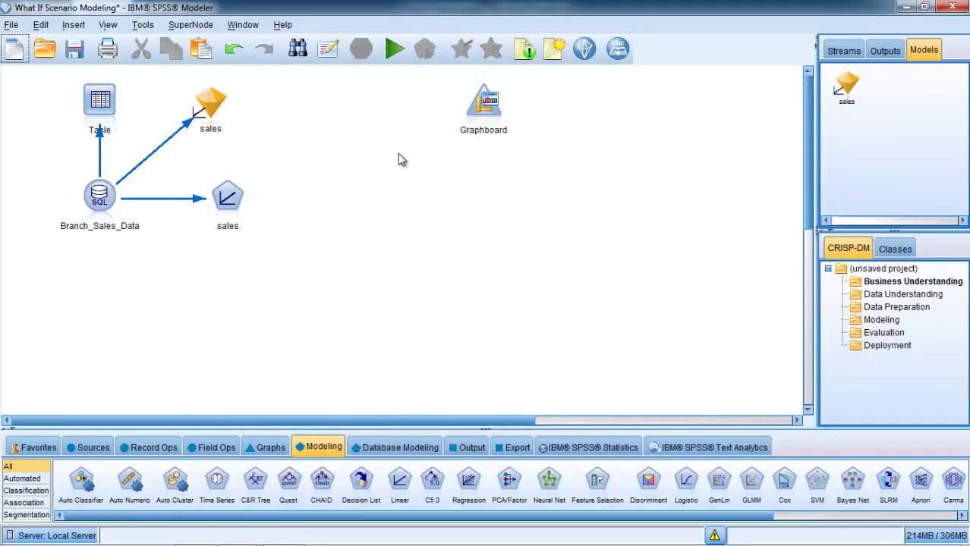
{"action": "left_click_drag", "start_coordinate": [214, 104], "coordinate": [479, 106]}
{"action": "left_click_drag", "start_coordinate": [389, 109], "coordinate": [288, 109]}
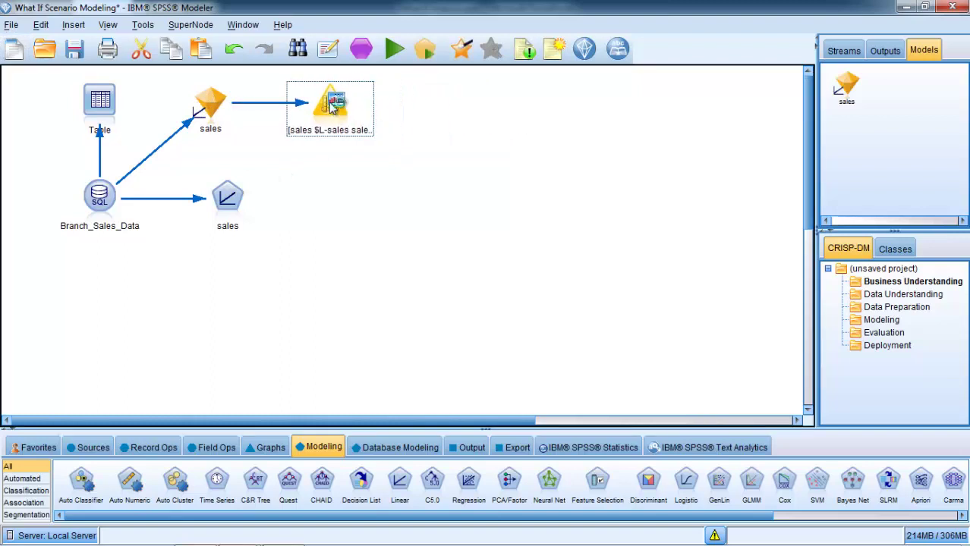
Run the sales versus $L-sales scatterplot, enlarge its window, then close it
{"action": "right_click", "coordinate": [328, 102]}
{"action": "left_click", "coordinate": [373, 385]}
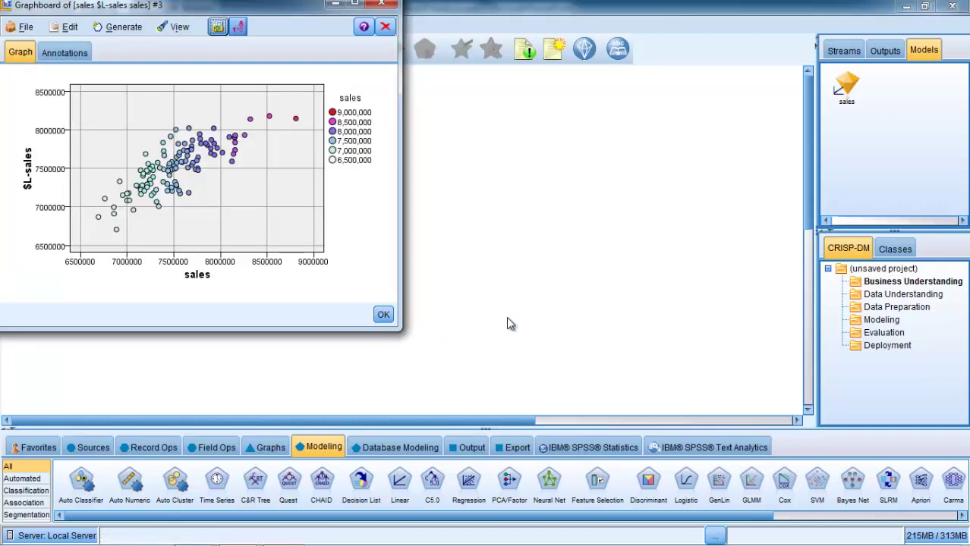
{"action": "left_click_drag", "start_coordinate": [400, 328], "coordinate": [737, 487]}
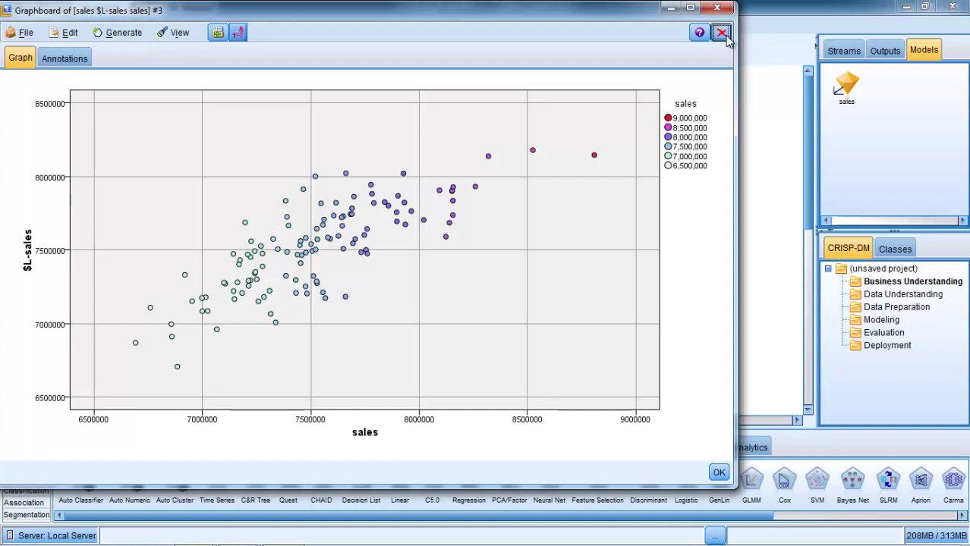
{"action": "left_click", "coordinate": [721, 34]}
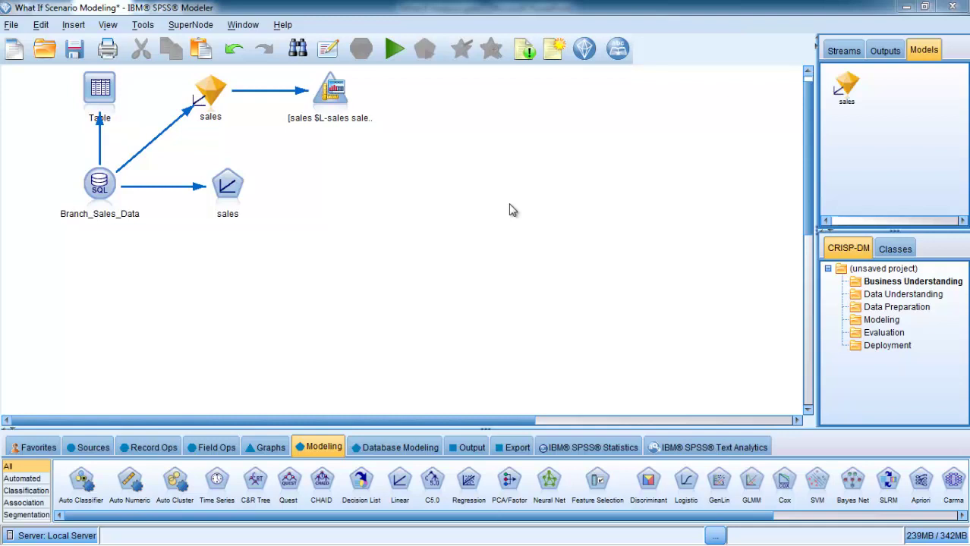
{"action": "left_click", "coordinate": [107, 97]}
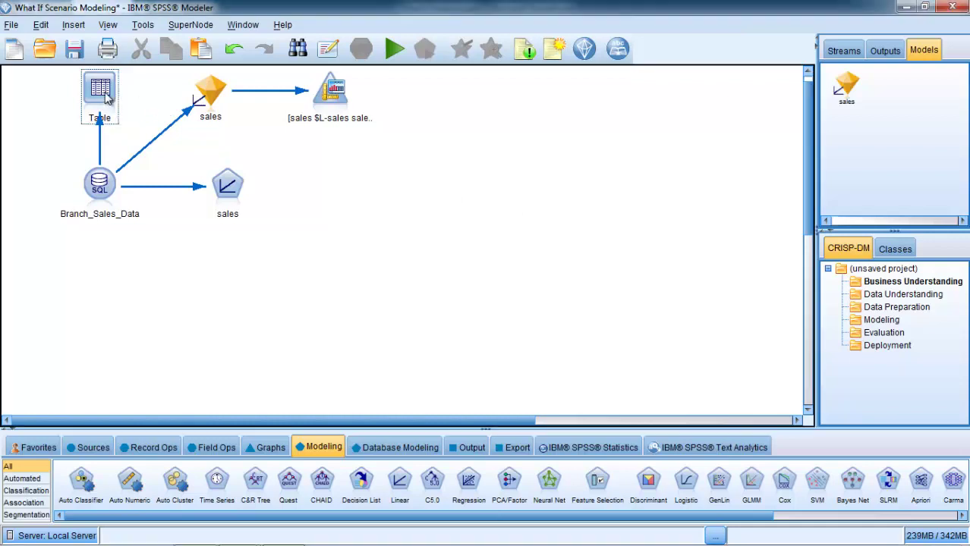
{"action": "right_click", "coordinate": [107, 98]}
{"action": "left_click", "coordinate": [146, 373]}
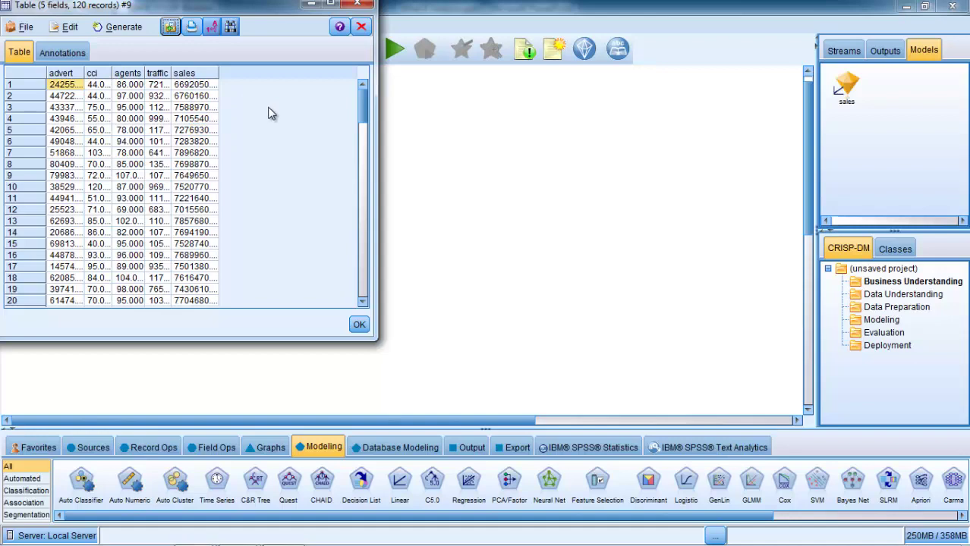
{"action": "left_click_drag", "start_coordinate": [255, 9], "coordinate": [315, 47]}
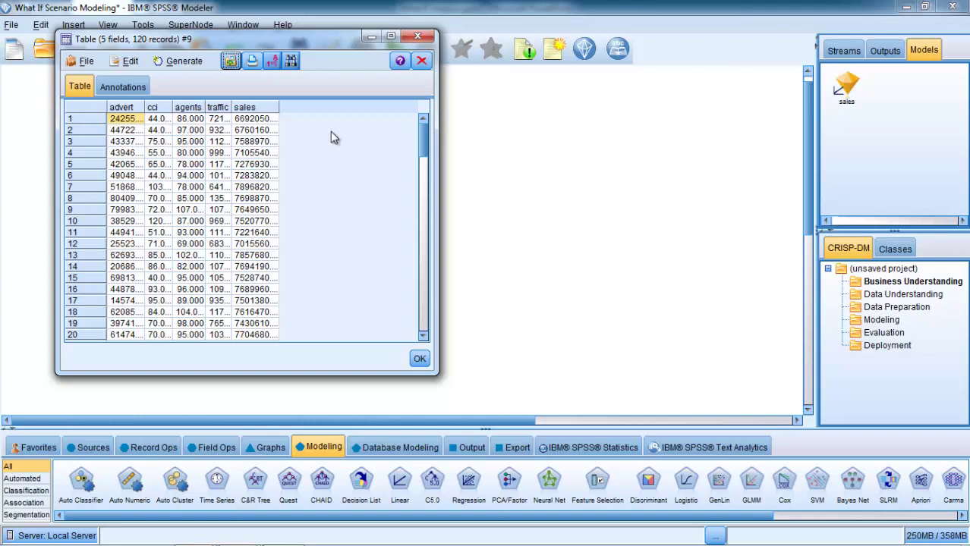
{"action": "left_click", "coordinate": [422, 61]}
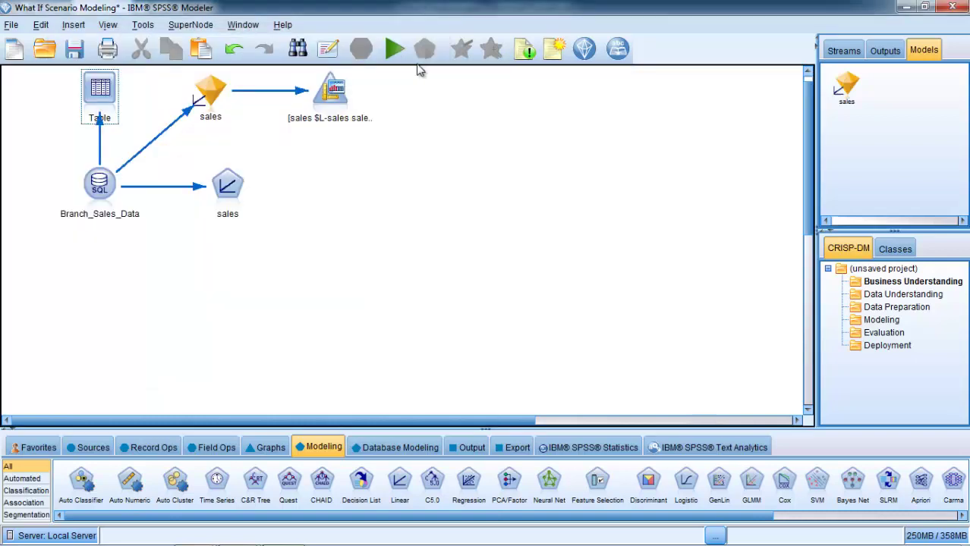
Add a Sim Fit node from the Output palette, fed by Branch_Sales_Data
{"action": "left_click", "coordinate": [468, 448]}
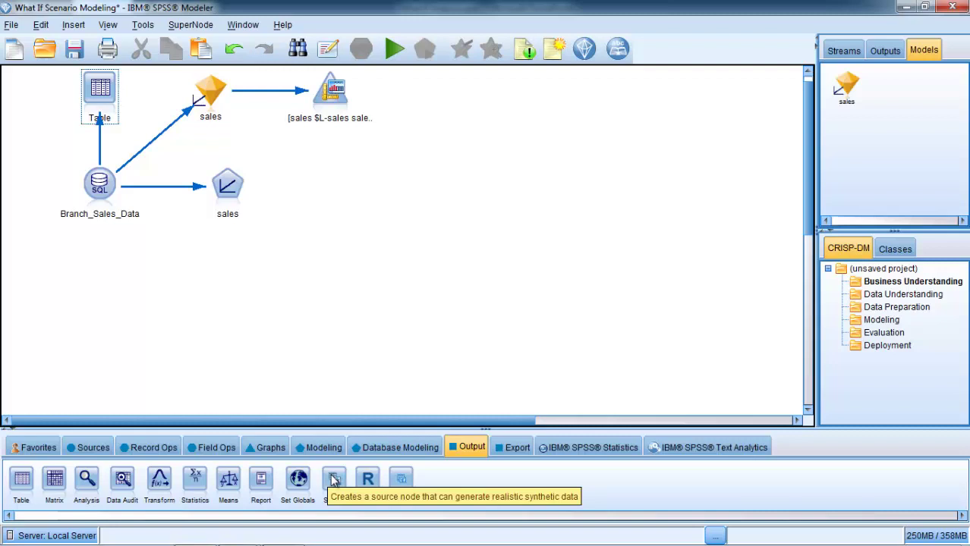
{"action": "left_click_drag", "start_coordinate": [334, 479], "coordinate": [103, 283]}
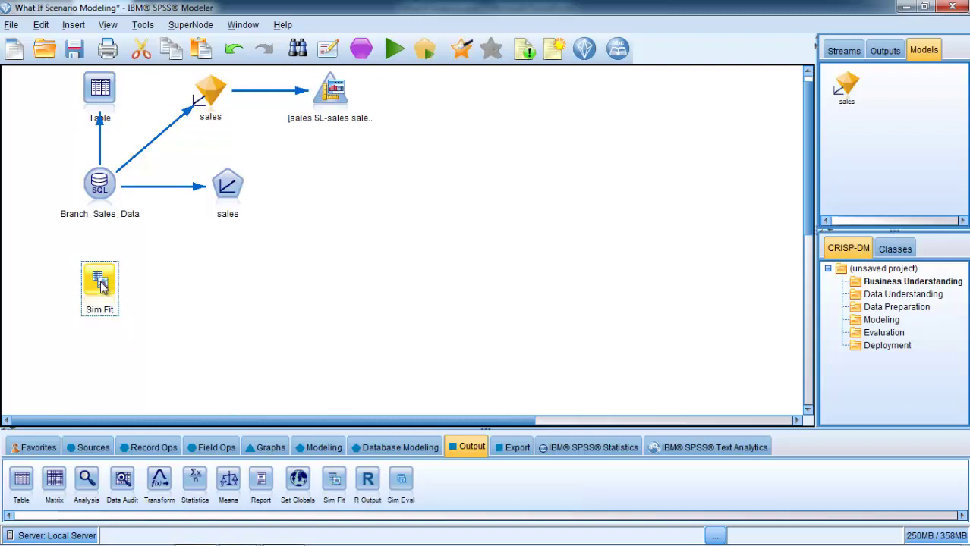
{"action": "left_click_drag", "start_coordinate": [98, 184], "coordinate": [99, 286]}
Run Sim Fit's distribution fitting and place the generated Sim Gen node beside it
{"action": "right_click", "coordinate": [100, 287]}
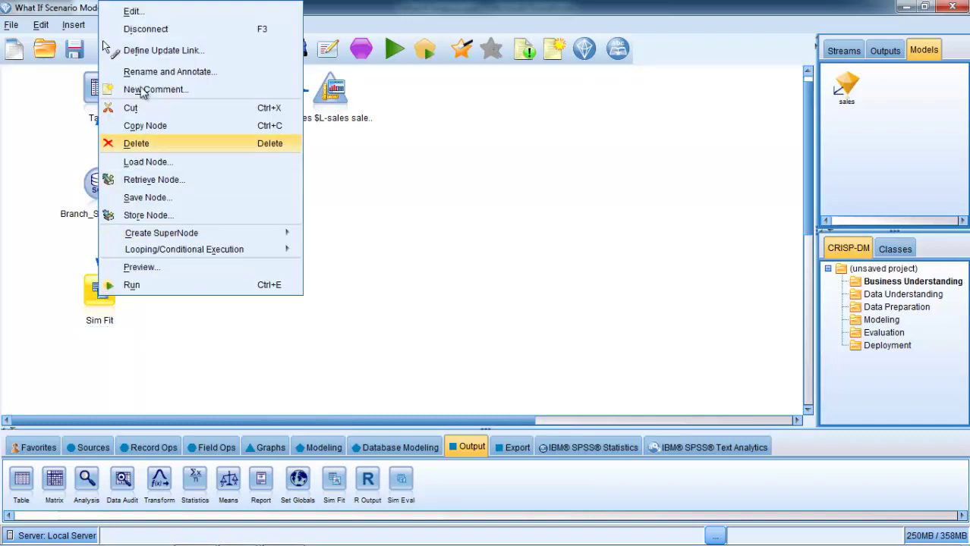
{"action": "left_click", "coordinate": [133, 11]}
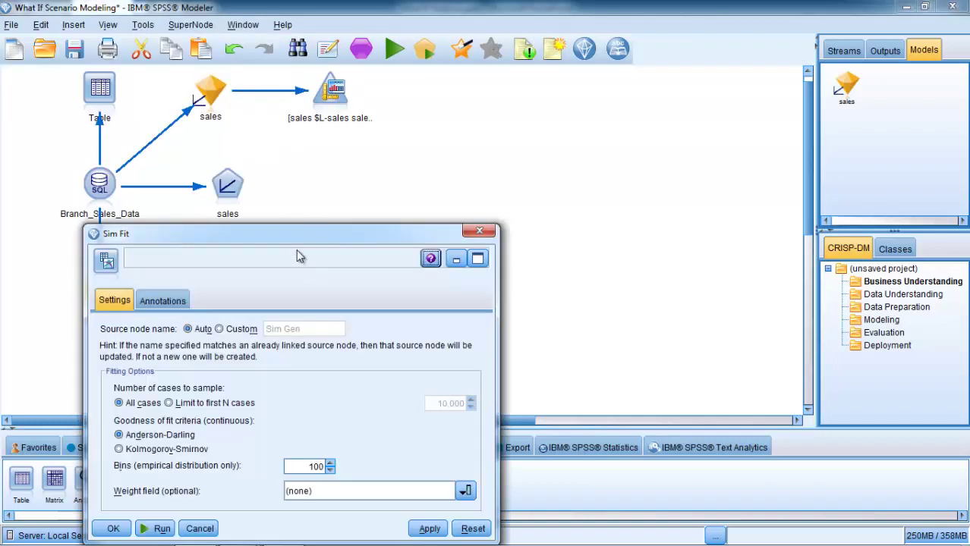
{"action": "left_click_drag", "start_coordinate": [294, 234], "coordinate": [349, 125]}
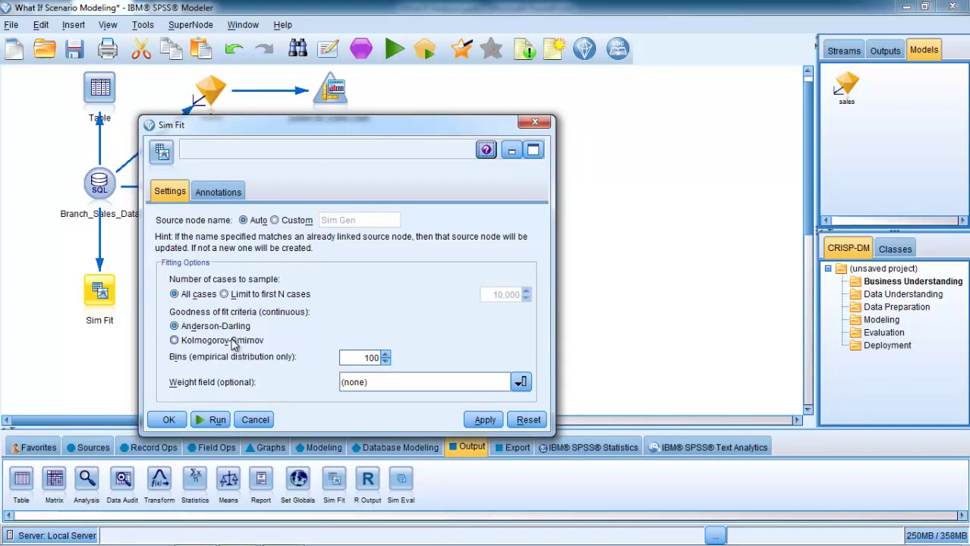
{"action": "left_click", "coordinate": [220, 422]}
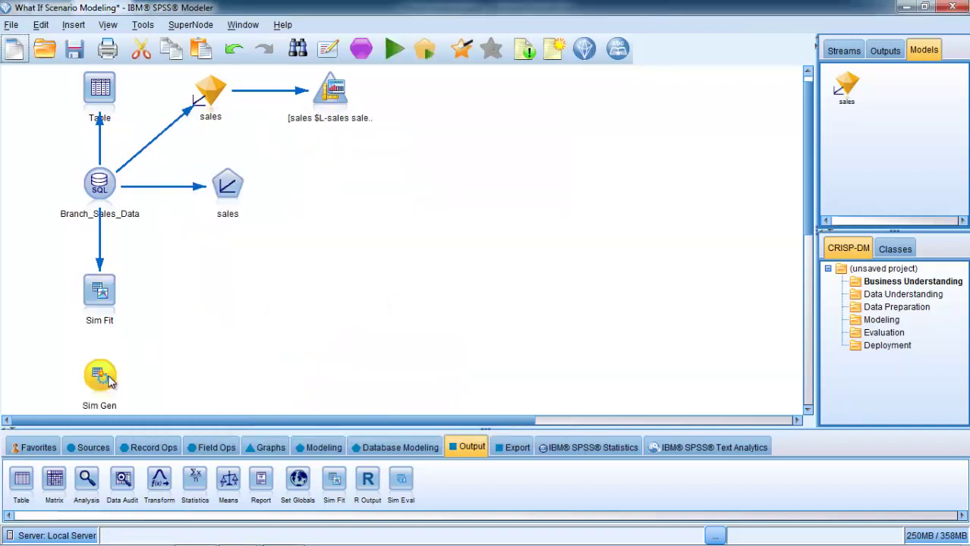
{"action": "left_click_drag", "start_coordinate": [109, 377], "coordinate": [200, 296]}
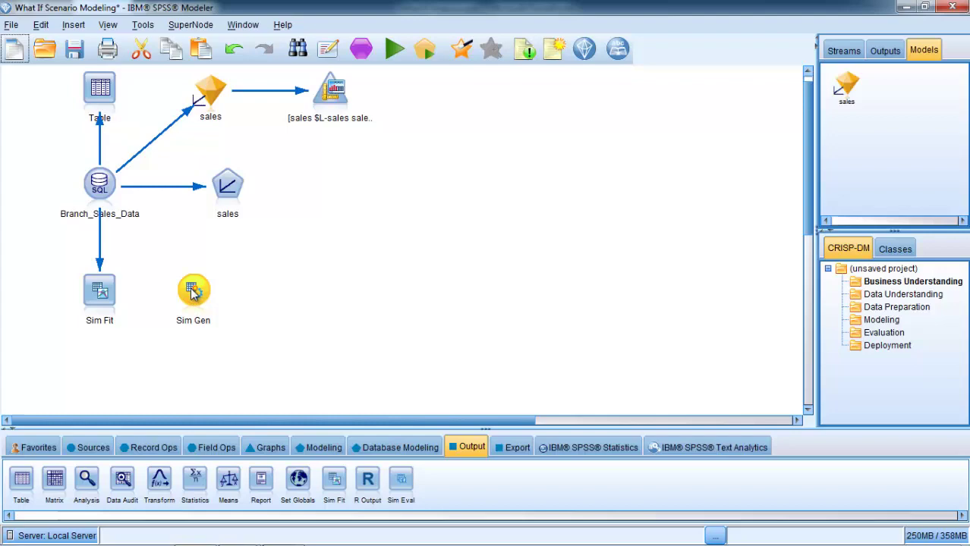
Open Sim Gen's settings and view advert's Normal distribution parameters without changing them
{"action": "right_click", "coordinate": [194, 293]}
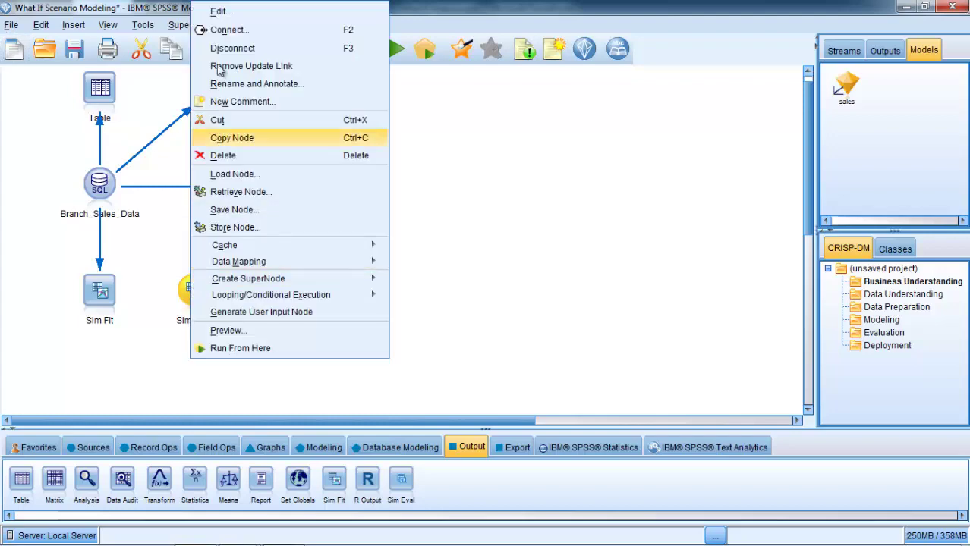
{"action": "left_click", "coordinate": [235, 14]}
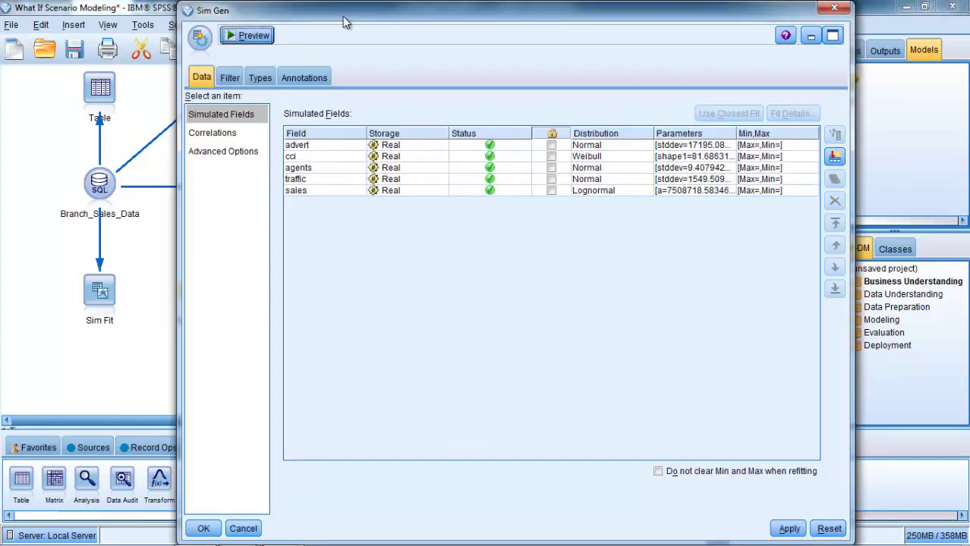
{"action": "left_click_drag", "start_coordinate": [342, 17], "coordinate": [262, 19]}
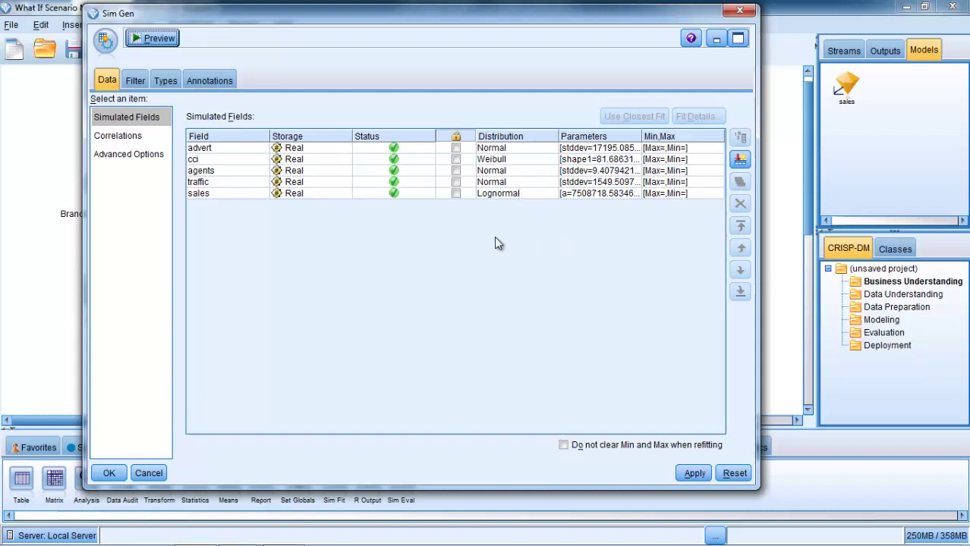
{"action": "left_click", "coordinate": [600, 149]}
{"action": "left_click", "coordinate": [600, 163]}
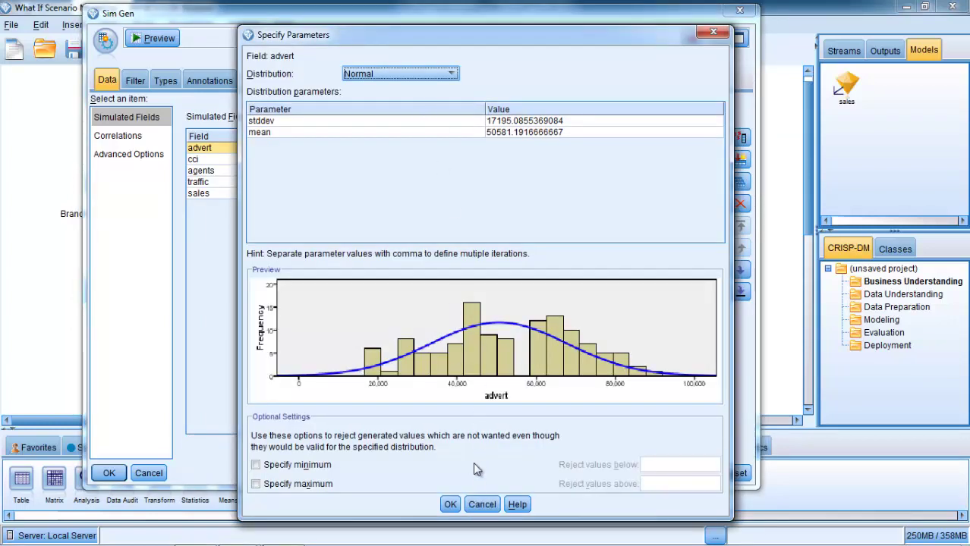
{"action": "left_click", "coordinate": [482, 506]}
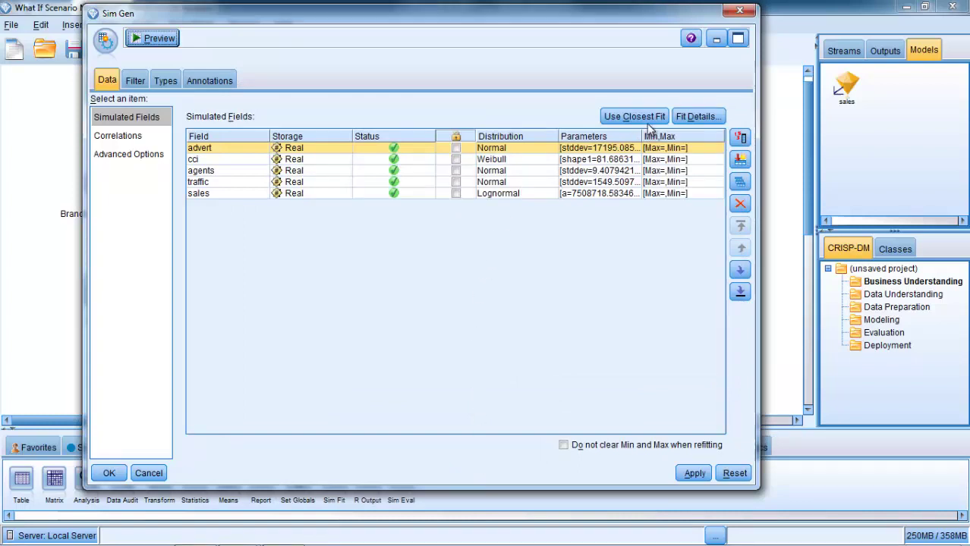
Compare advert's Exponential, Gamma and Lognormal fits, then cancel to keep Normal
{"action": "left_click", "coordinate": [684, 117]}
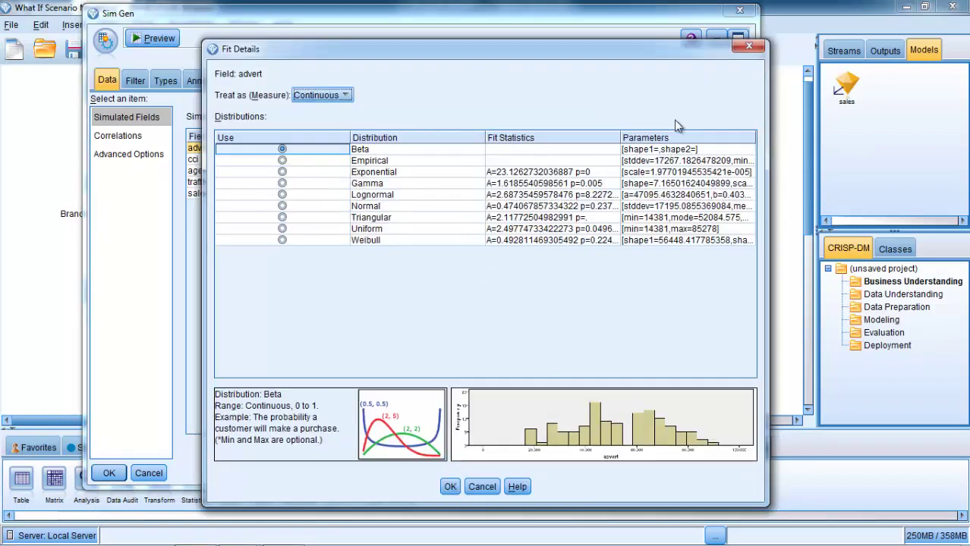
{"action": "left_click", "coordinate": [282, 173]}
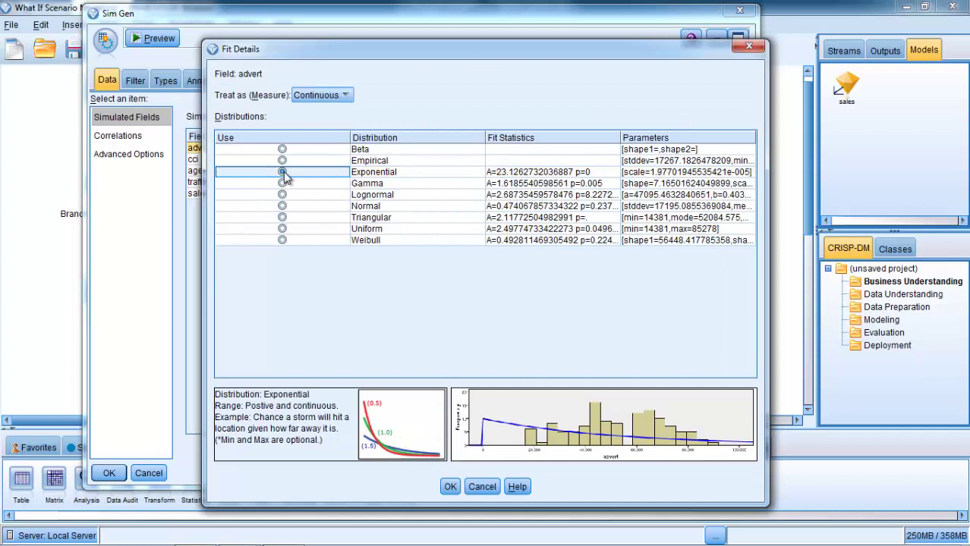
{"action": "left_click", "coordinate": [282, 184]}
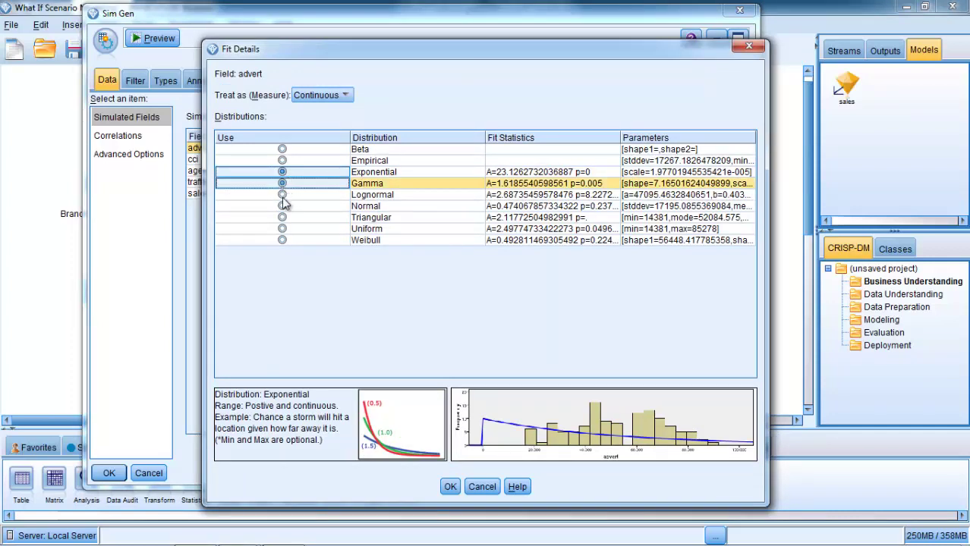
{"action": "left_click", "coordinate": [282, 195]}
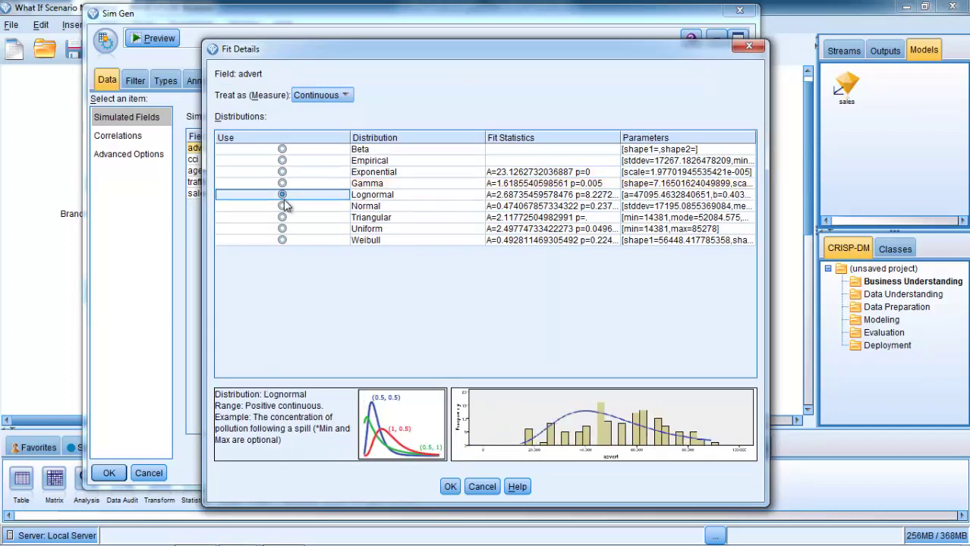
{"action": "left_click", "coordinate": [482, 487]}
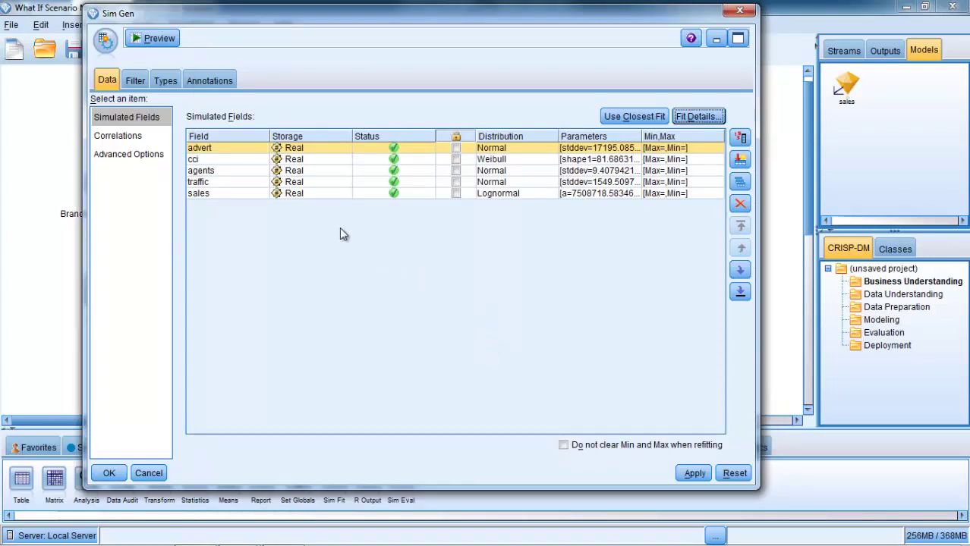
{"action": "left_click", "coordinate": [126, 156]}
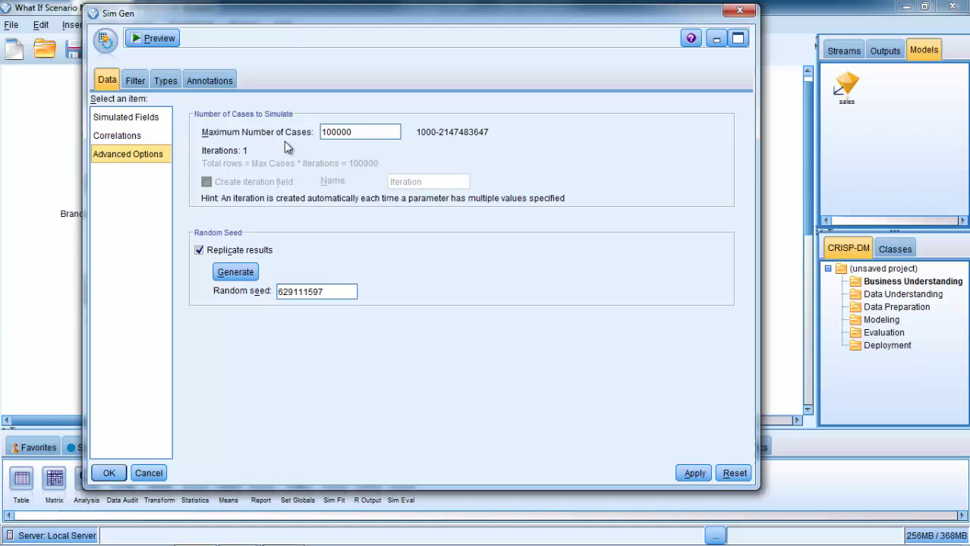
{"action": "left_click", "coordinate": [155, 121]}
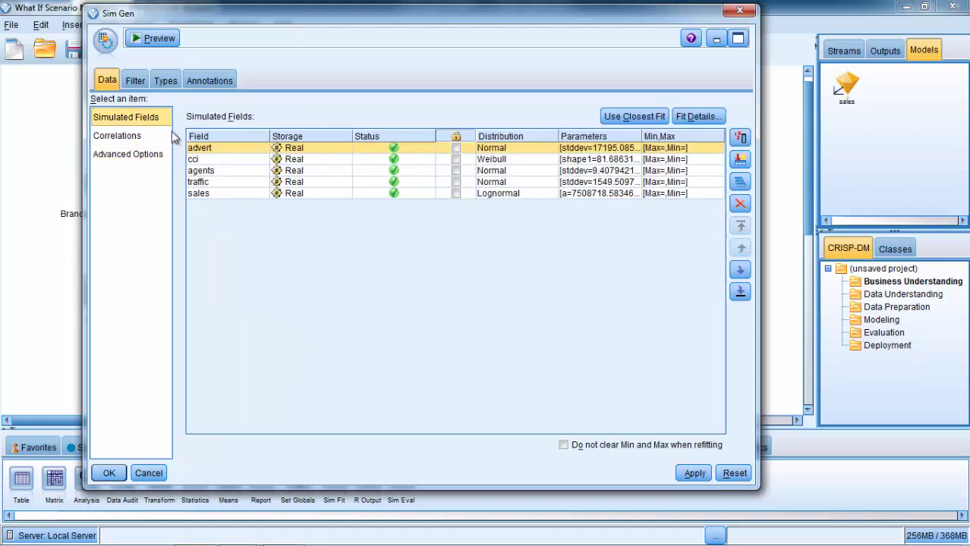
Switch advert to a Fixed distribution with specified values 50000, 60000 and 70000
{"action": "left_click", "coordinate": [488, 150]}
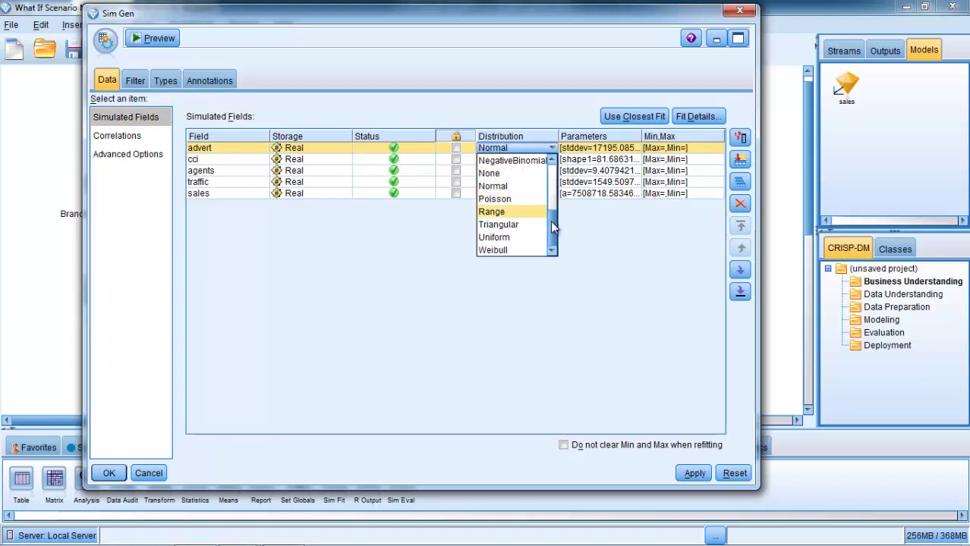
{"action": "left_click_drag", "start_coordinate": [552, 228], "coordinate": [553, 191]}
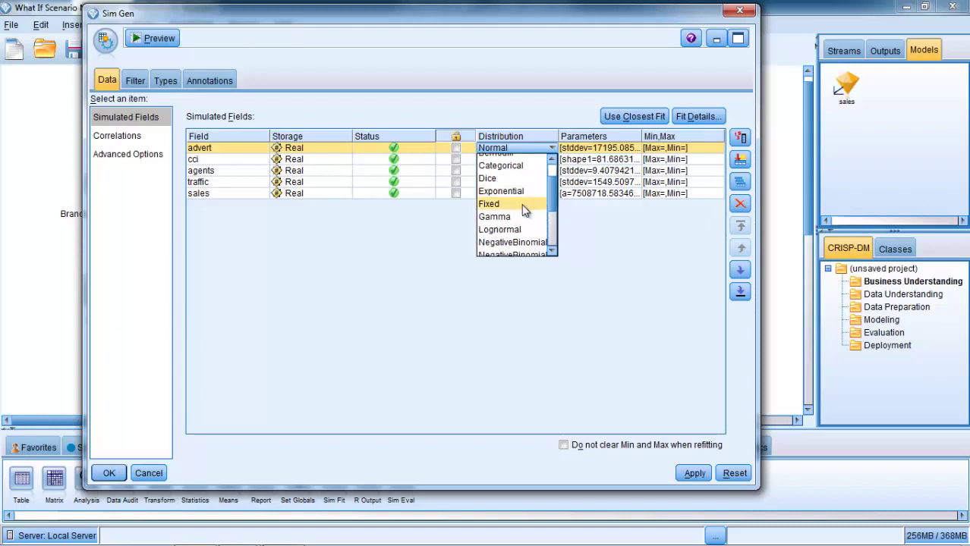
{"action": "left_click", "coordinate": [523, 210]}
{"action": "left_click", "coordinate": [583, 150]}
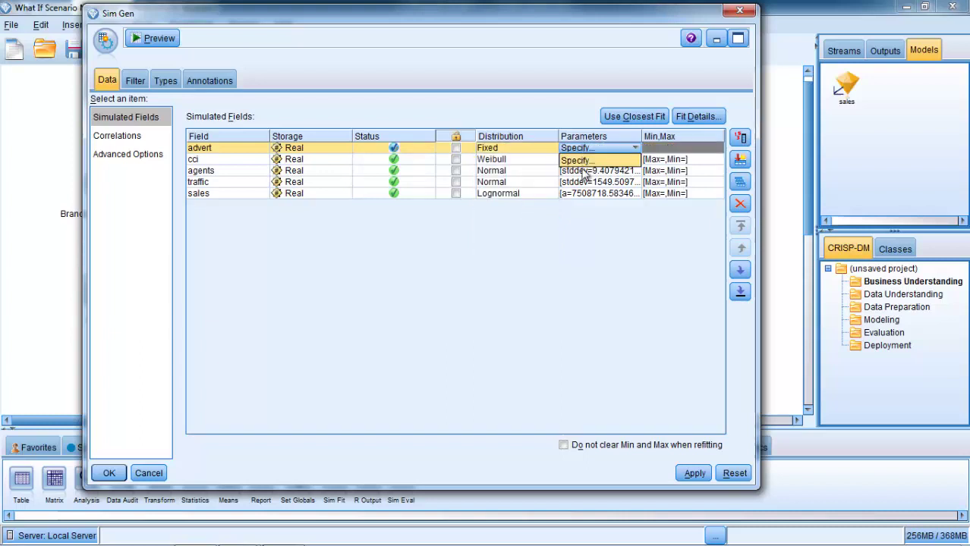
{"action": "left_click", "coordinate": [580, 161]}
{"action": "left_click", "coordinate": [509, 122]}
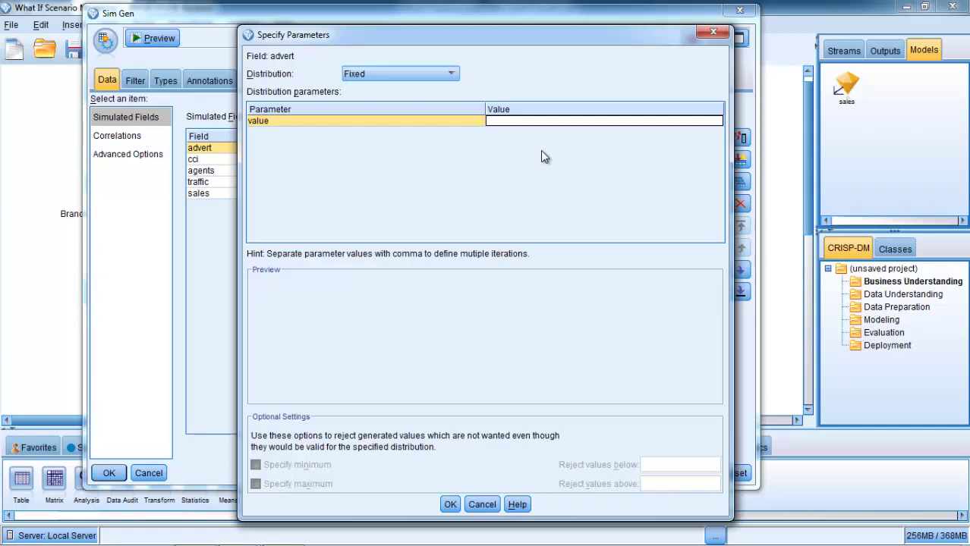
{"action": "type", "text": "50000,60000,70000"}
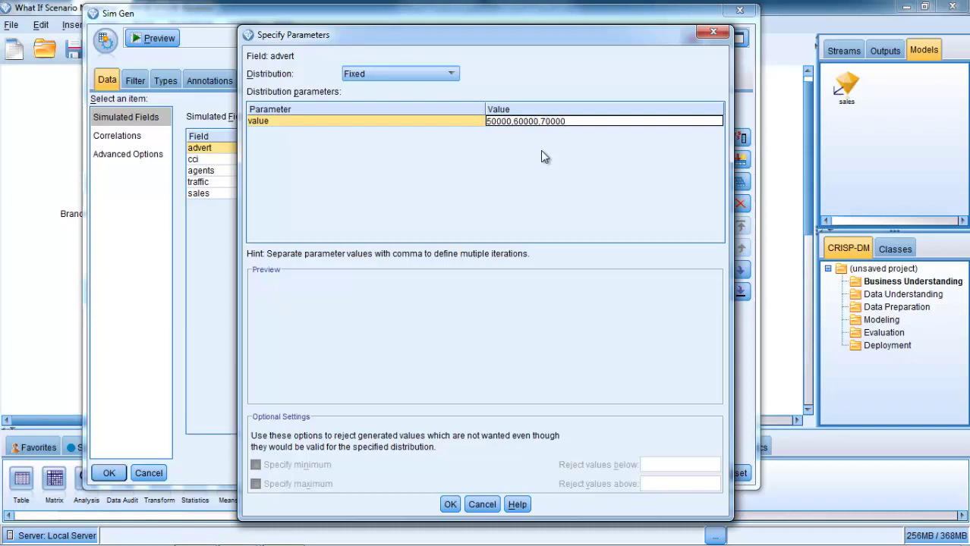
{"action": "left_click", "coordinate": [450, 506]}
{"action": "left_click", "coordinate": [449, 507]}
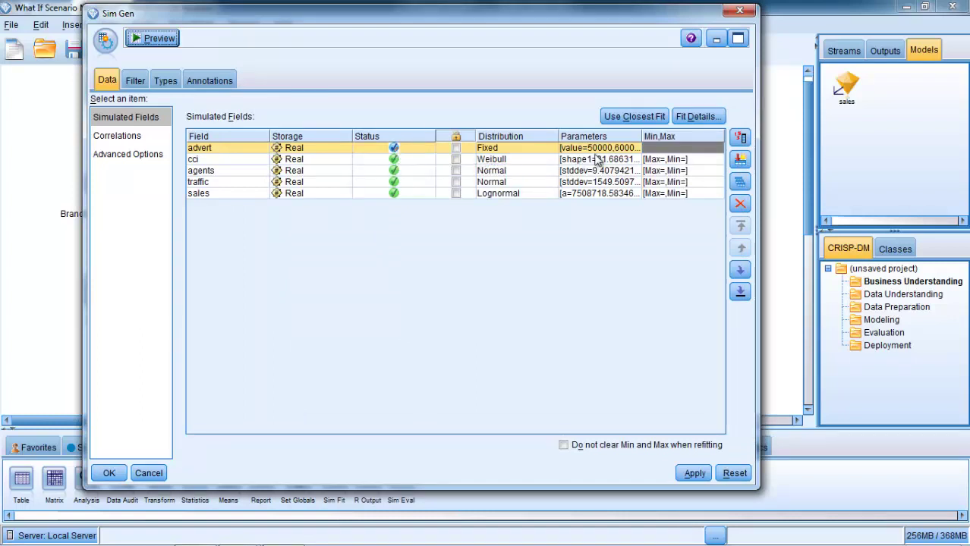
Enable an iteration field named Advertising_Budget in Advanced Options and save the Sim Gen settings
{"action": "left_click", "coordinate": [128, 156]}
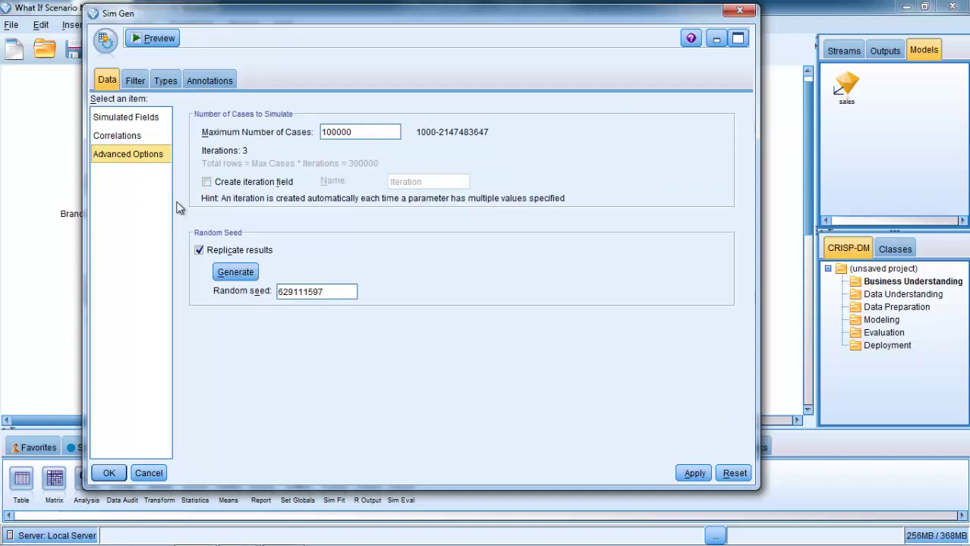
{"action": "left_click", "coordinate": [210, 185]}
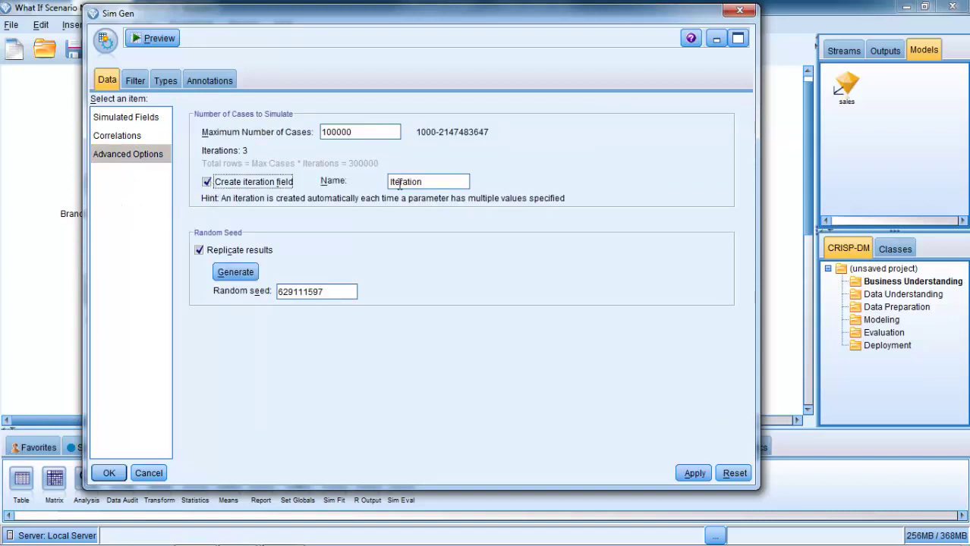
{"action": "left_click_drag", "start_coordinate": [391, 182], "coordinate": [446, 183]}
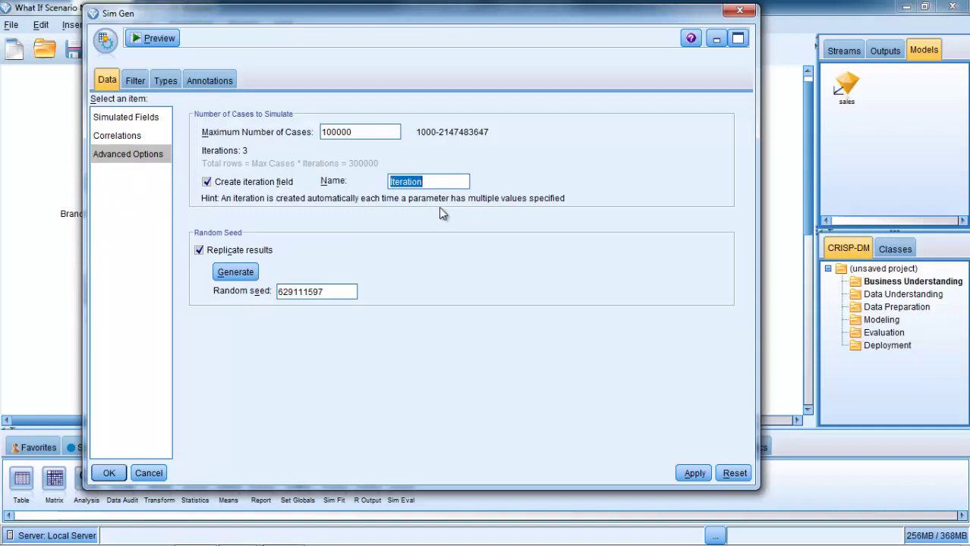
{"action": "type", "text": "Adver"}
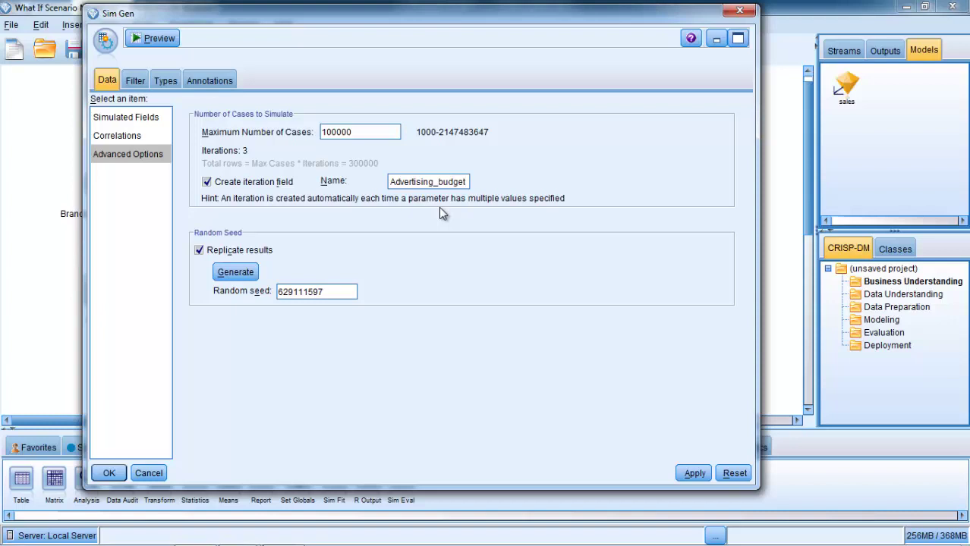
{"action": "left_click", "coordinate": [441, 182]}
{"action": "key", "text": "BackSpace"}
{"action": "type", "text": "B"}
{"action": "left_click", "coordinate": [109, 473]}
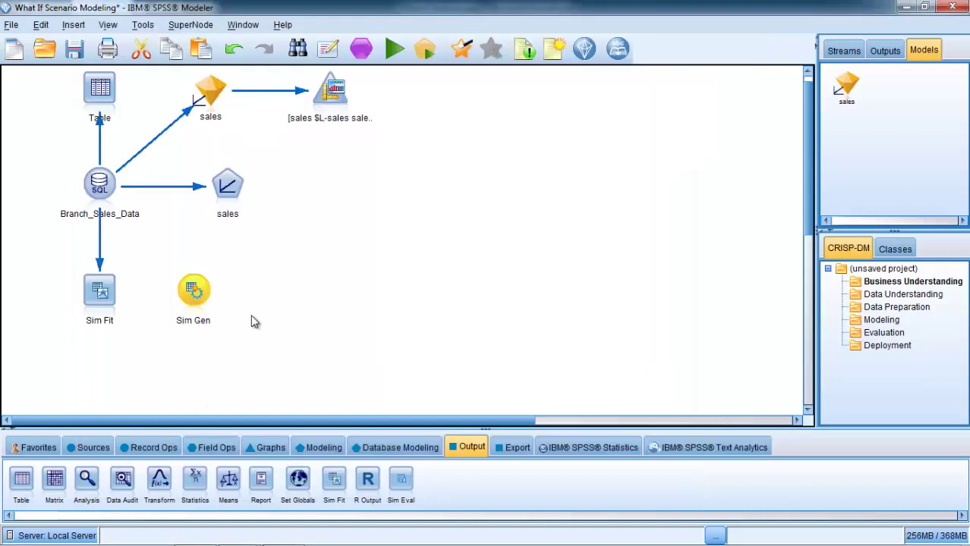
Add a Table node below Sim Gen and run it to list the 300,000 simulated records
{"action": "left_click", "coordinate": [22, 484]}
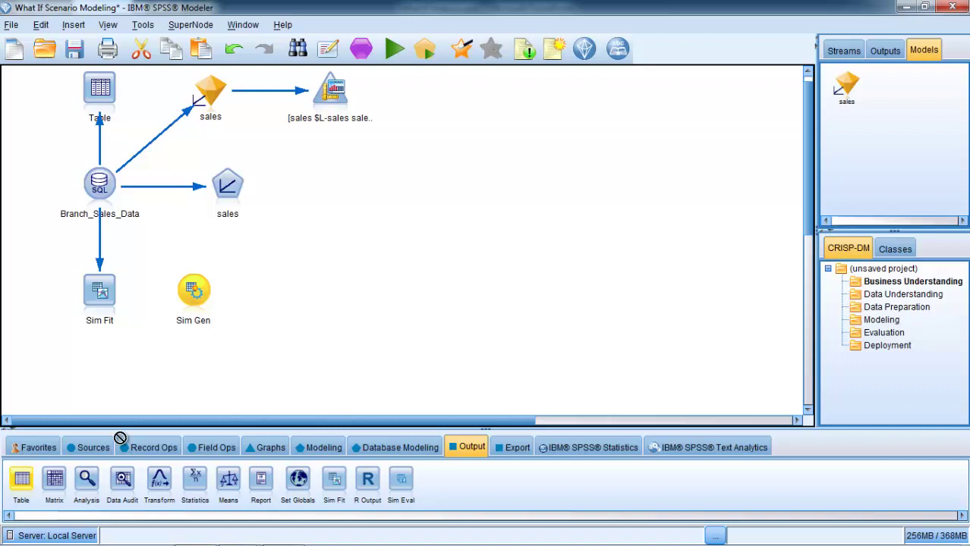
{"action": "left_click", "coordinate": [190, 370]}
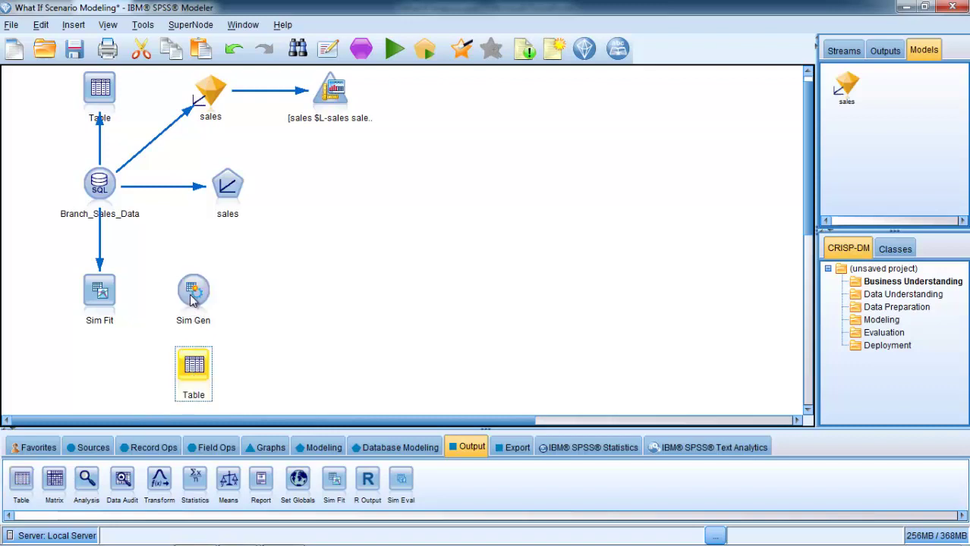
{"action": "right_click", "coordinate": [195, 364]}
{"action": "left_click", "coordinate": [218, 352]}
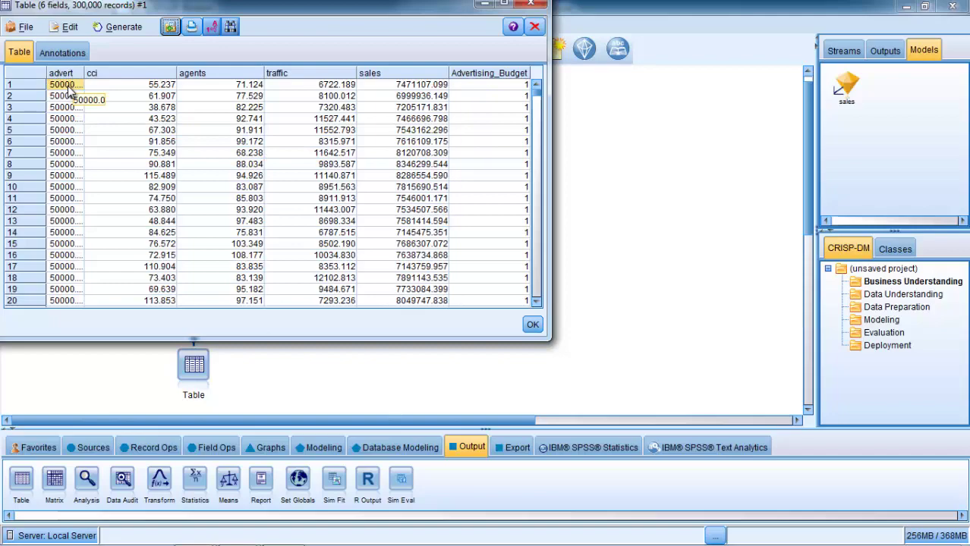
{"action": "left_click_drag", "start_coordinate": [538, 89], "coordinate": [537, 67]}
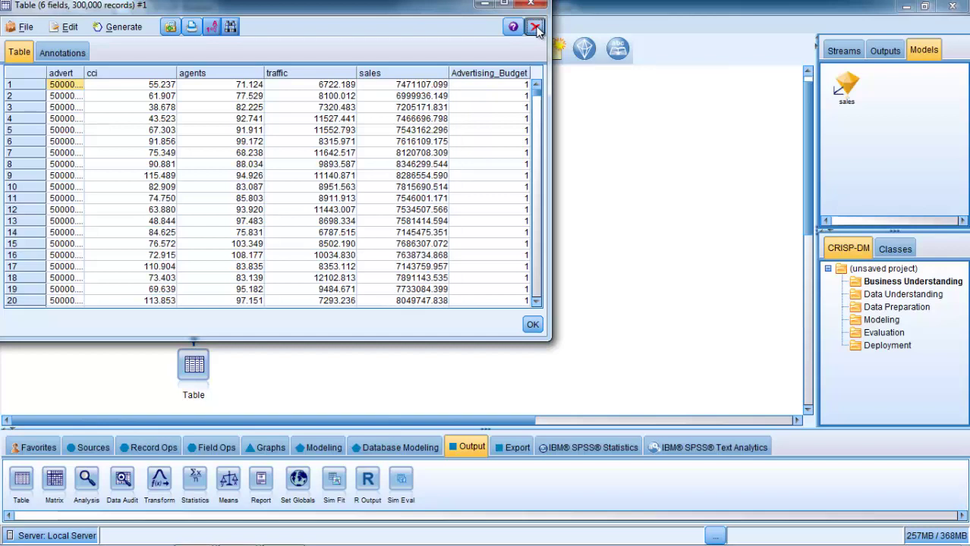
Close the simulated records table window
{"action": "left_click", "coordinate": [535, 27]}
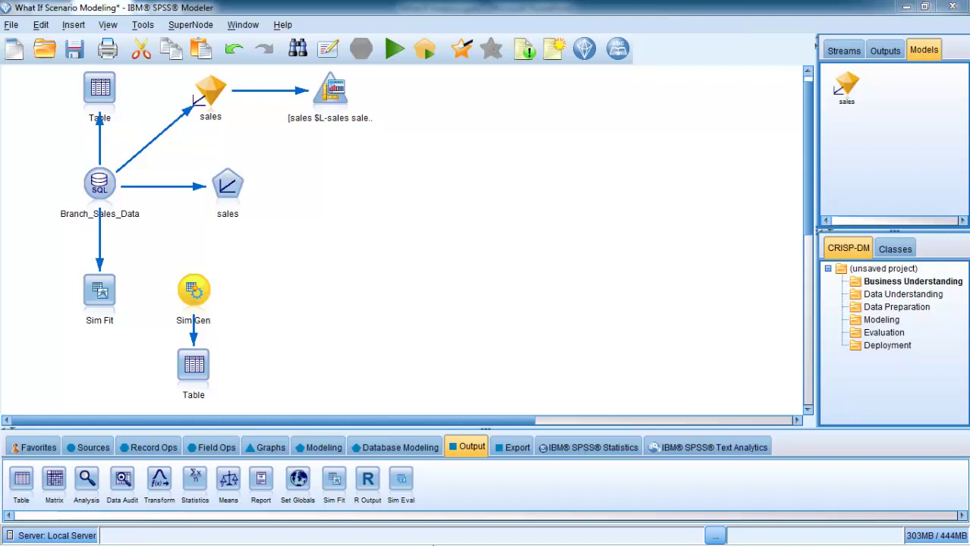
Copy the sales nugget, place the copy right of Sim Gen, and connect Sim Gen to it
{"action": "left_click", "coordinate": [219, 110]}
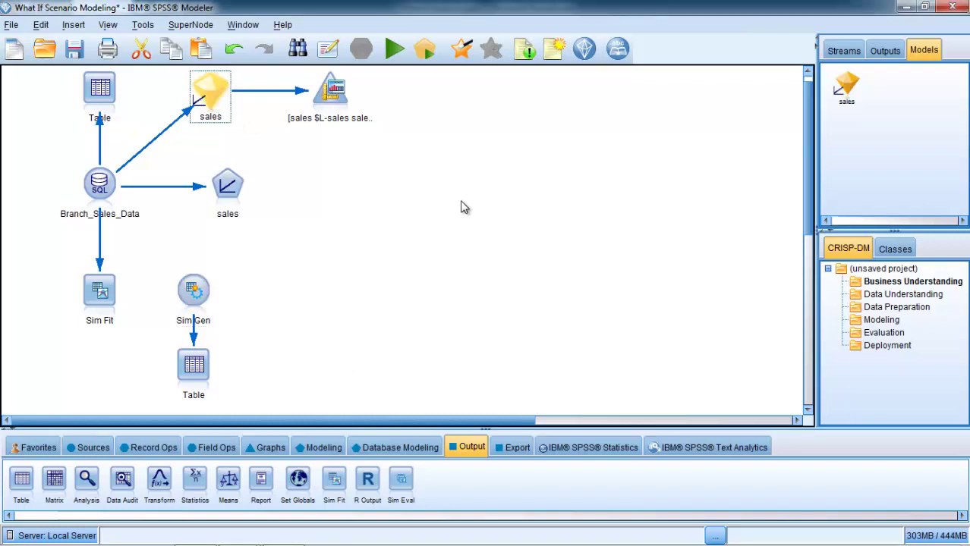
{"action": "key", "text": "ctrl+c"}
{"action": "key", "text": "ctrl+v"}
{"action": "left_click_drag", "start_coordinate": [219, 120], "coordinate": [310, 288]}
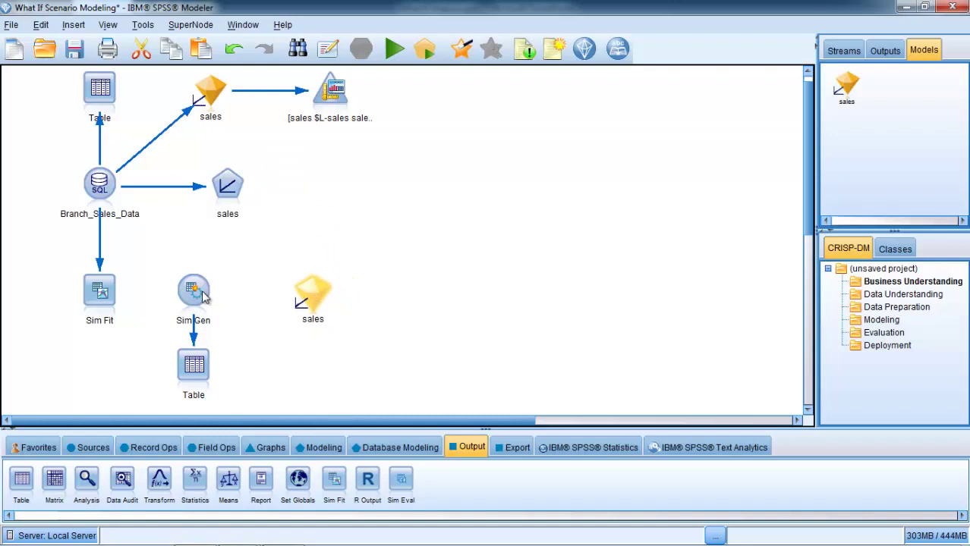
{"action": "left_click_drag", "start_coordinate": [215, 296], "coordinate": [311, 302]}
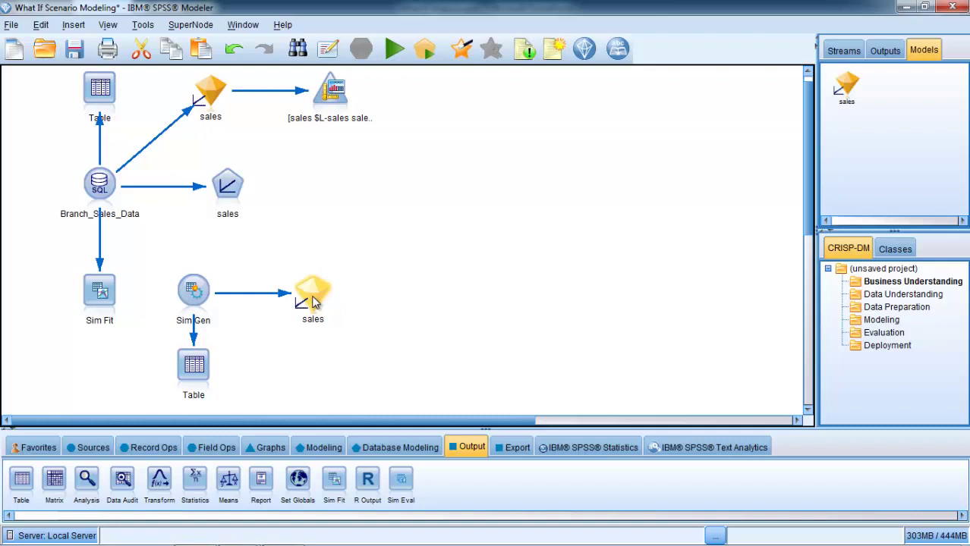
{"action": "left_click_drag", "start_coordinate": [313, 301], "coordinate": [294, 301]}
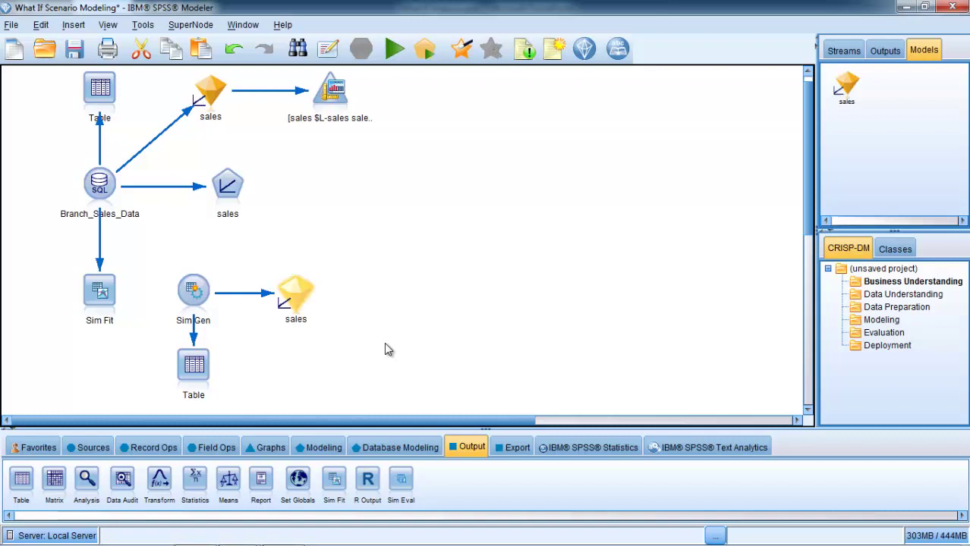
{"action": "right_click", "coordinate": [300, 295]}
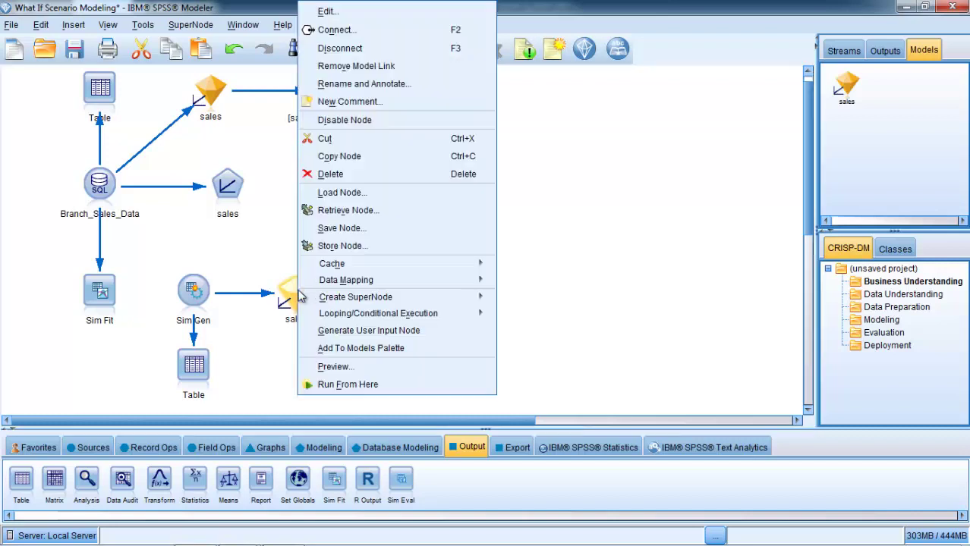
{"action": "left_click", "coordinate": [322, 11]}
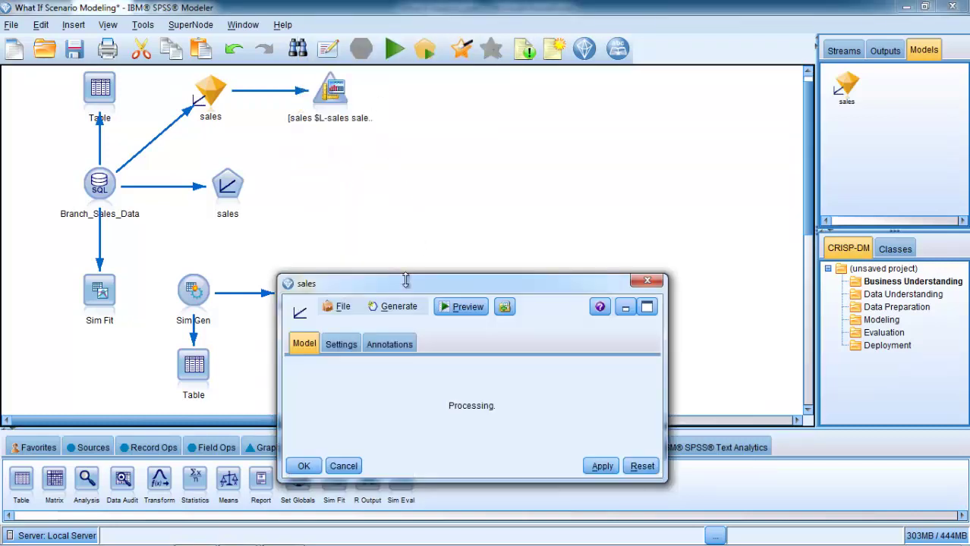
{"action": "left_click", "coordinate": [458, 309]}
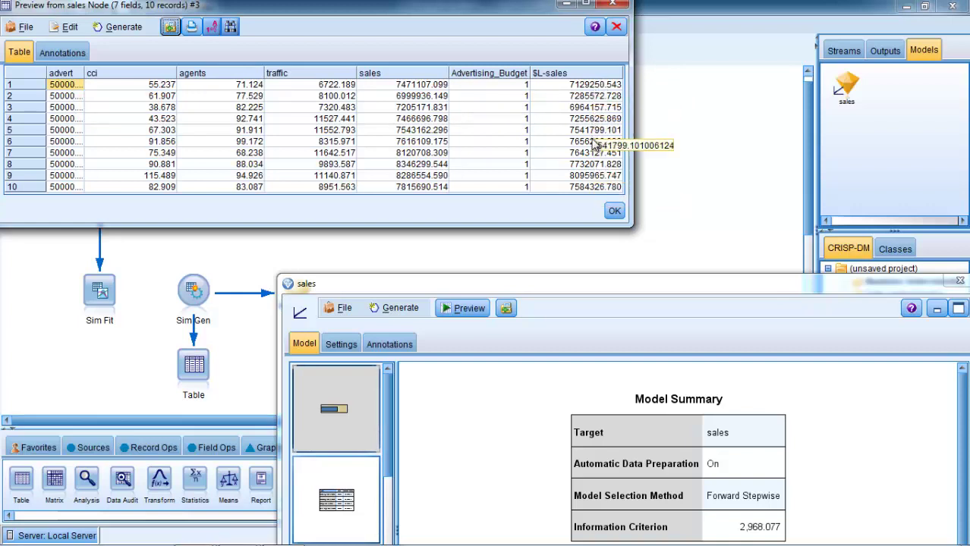
{"action": "left_click", "coordinate": [616, 26]}
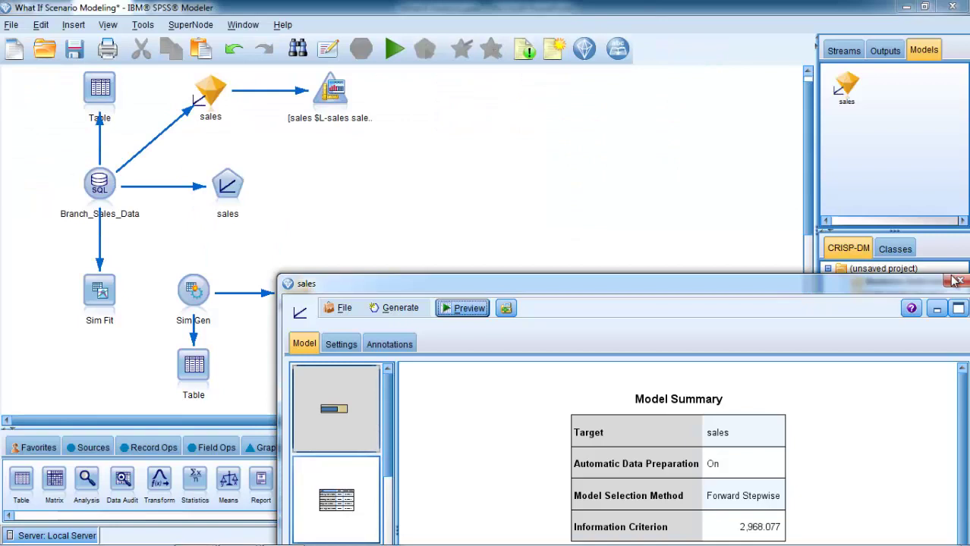
{"action": "left_click", "coordinate": [962, 283]}
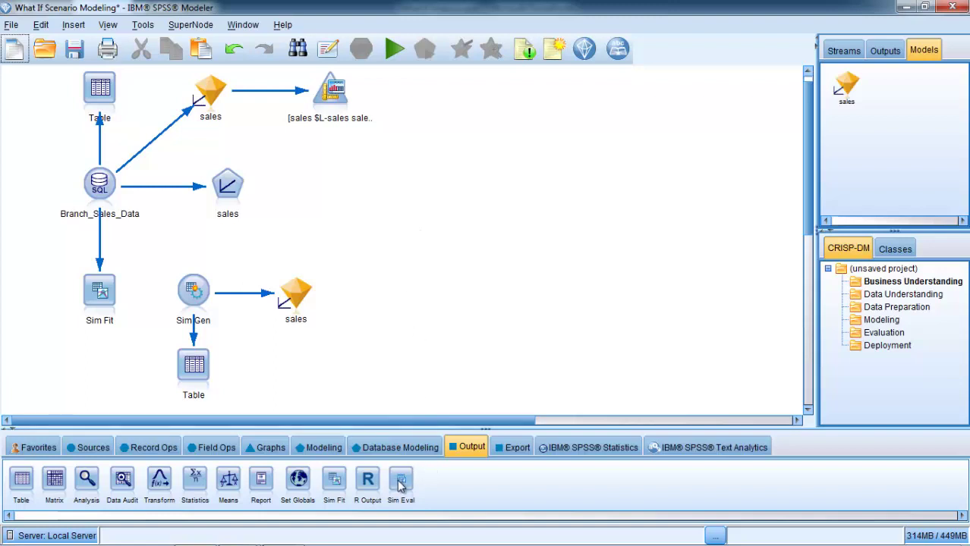
Add a Sim Eval node after the copied sales nugget, iterate by Advertising_Budget, and run it
{"action": "left_click_drag", "start_coordinate": [401, 488], "coordinate": [400, 296]}
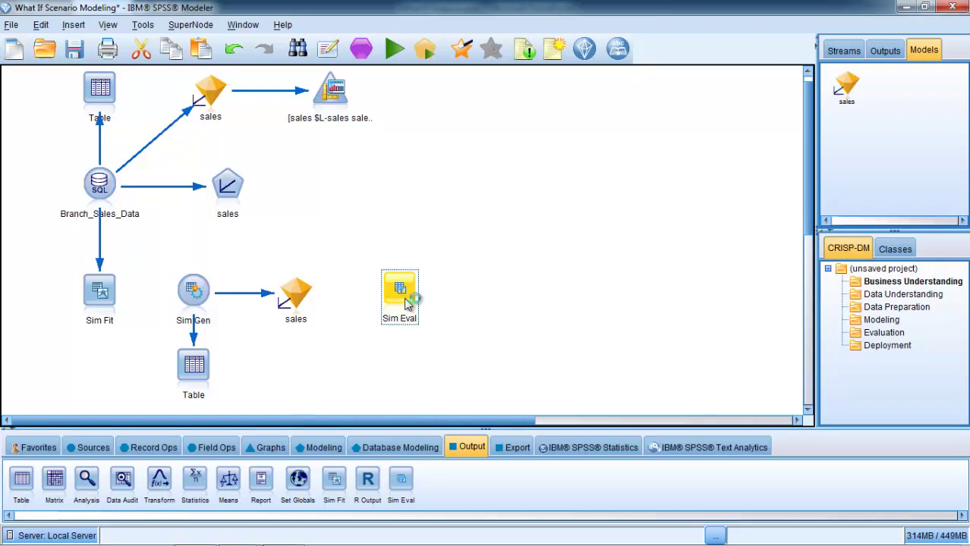
{"action": "left_click_drag", "start_coordinate": [295, 300], "coordinate": [406, 315]}
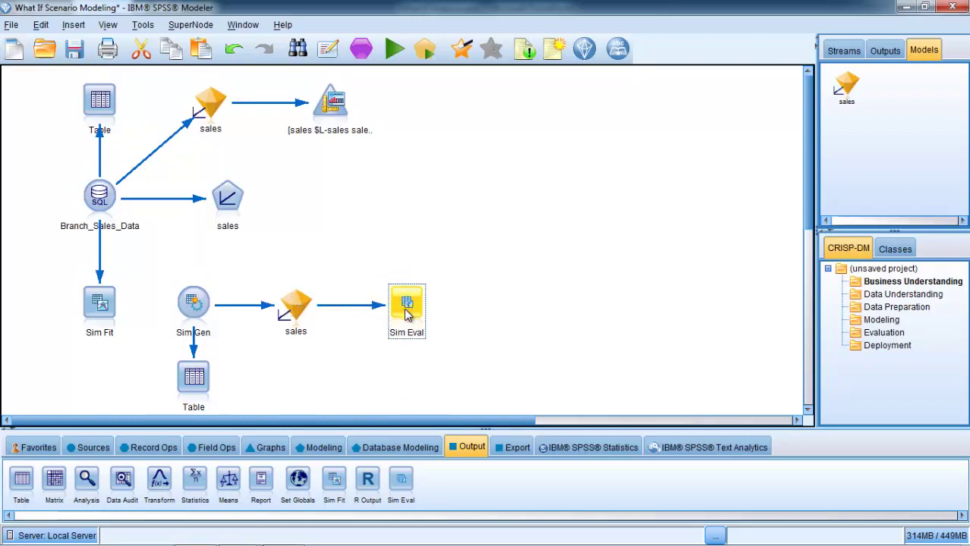
{"action": "right_click", "coordinate": [406, 315]}
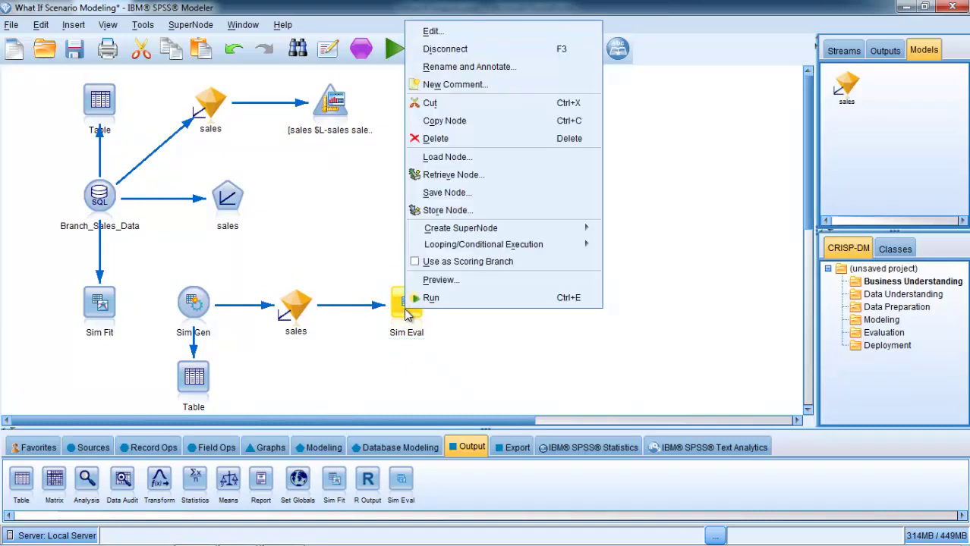
{"action": "left_click", "coordinate": [465, 28]}
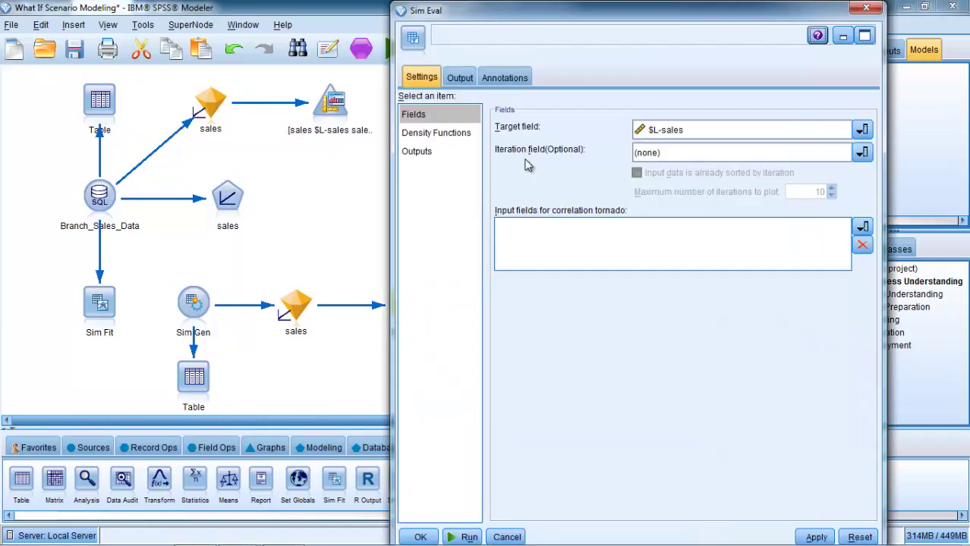
{"action": "left_click", "coordinate": [676, 154]}
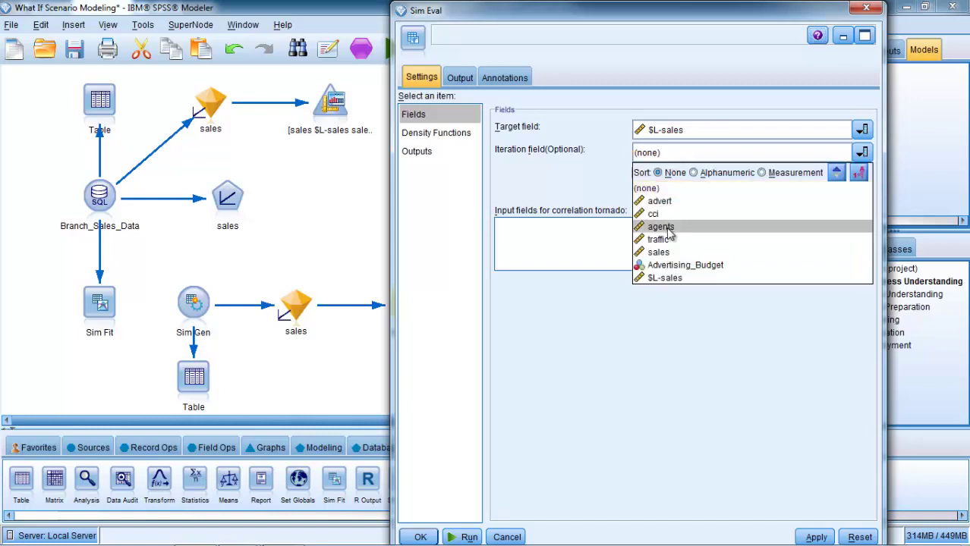
{"action": "left_click", "coordinate": [662, 268]}
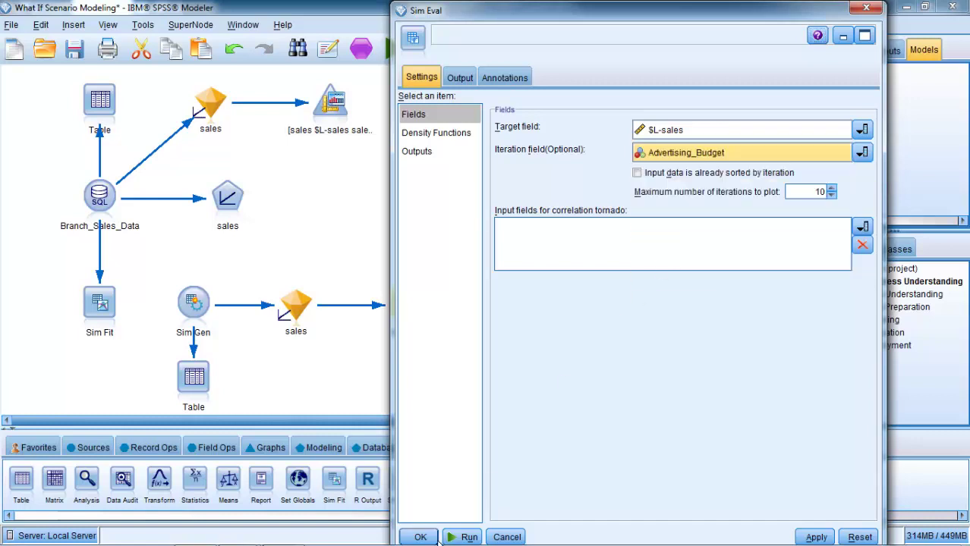
{"action": "left_click", "coordinate": [460, 533]}
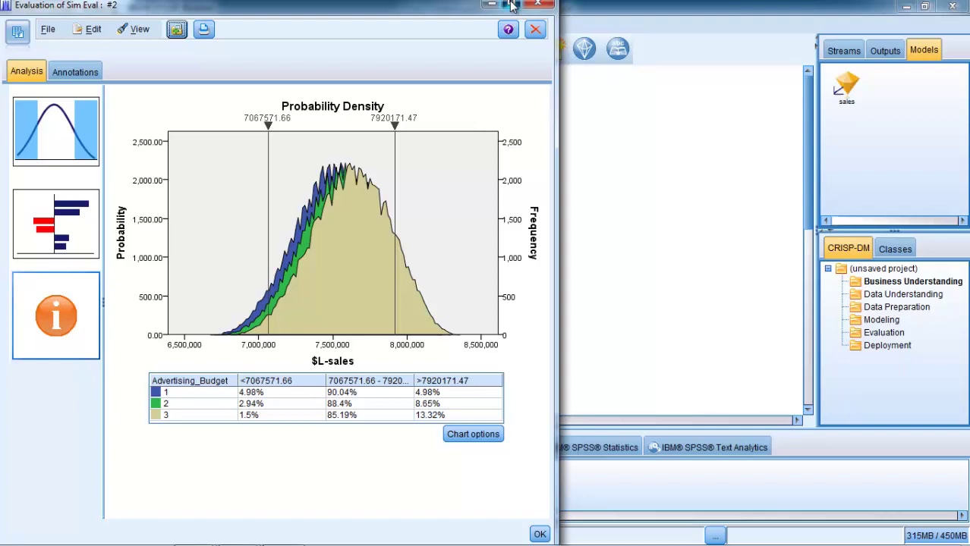
Maximize the Evaluation of Sim Eval window showing the $L-sales density by budget
{"action": "left_click", "coordinate": [512, 6]}
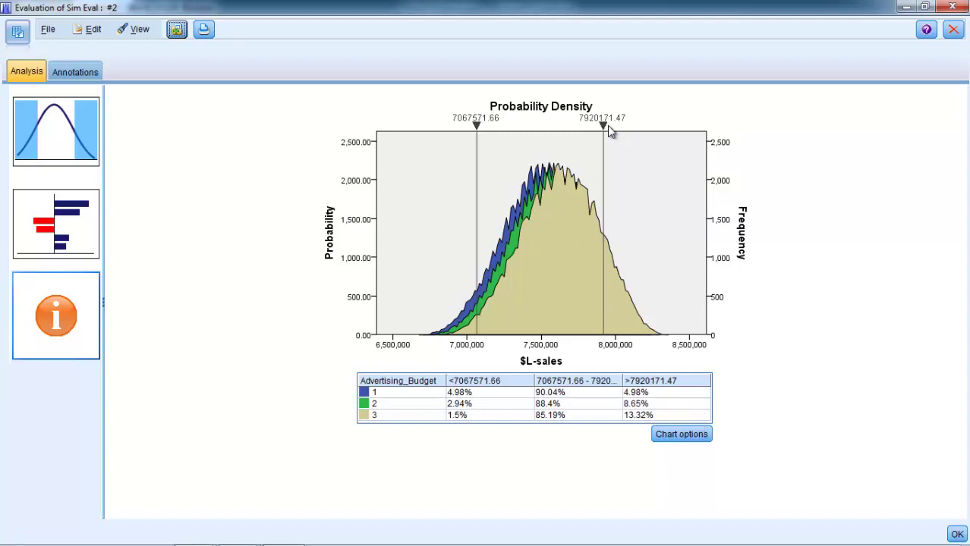
Drag the upper sales cutoff to the chart's right edge at 8587024.35
{"action": "mouse_move", "coordinate": [605, 126]}
{"action": "left_mouse_down"}
{"action": "mouse_move", "coordinate": [576, 126]}
{"action": "mouse_move", "coordinate": [617, 134]}
{"action": "left_mouse_up"}
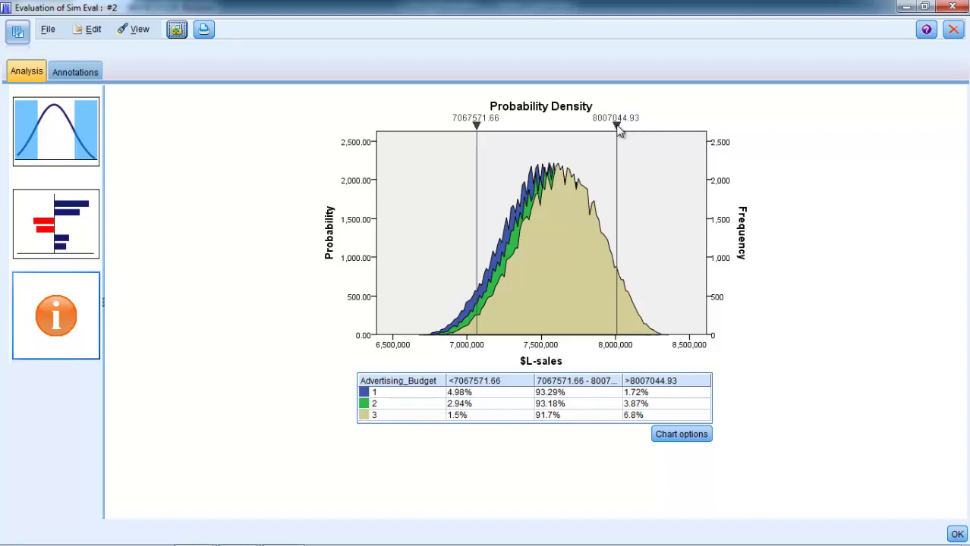
{"action": "left_click_drag", "start_coordinate": [619, 131], "coordinate": [715, 130]}
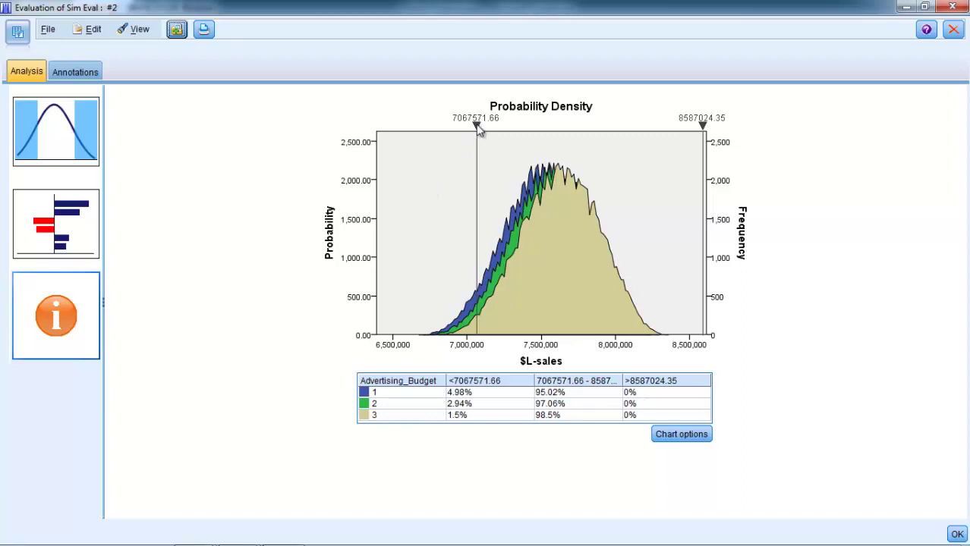
Shift the lower sales cutoff to 7494170.6, giving 47.44%, 38.88% and 30.96% below
{"action": "left_click_drag", "start_coordinate": [479, 129], "coordinate": [543, 132]}
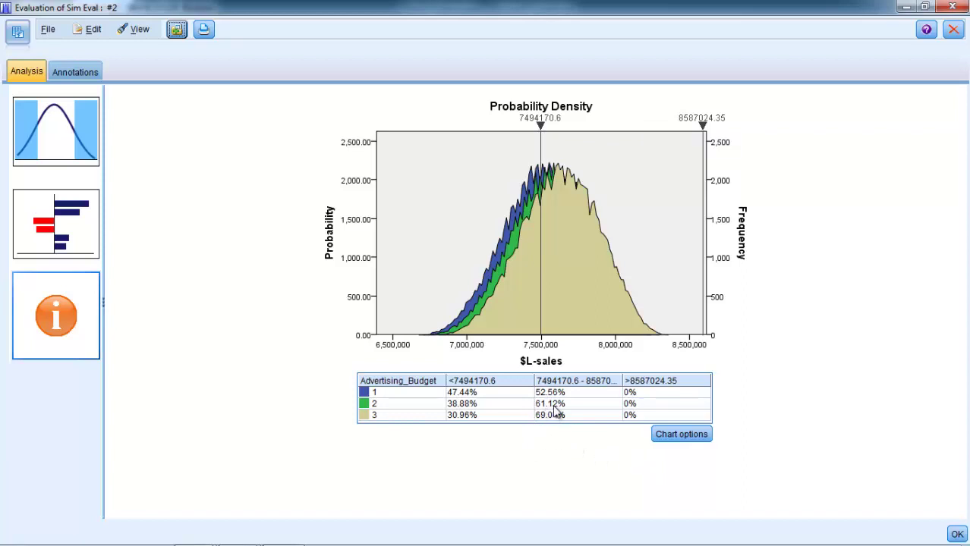
{"action": "left_click", "coordinate": [458, 406]}
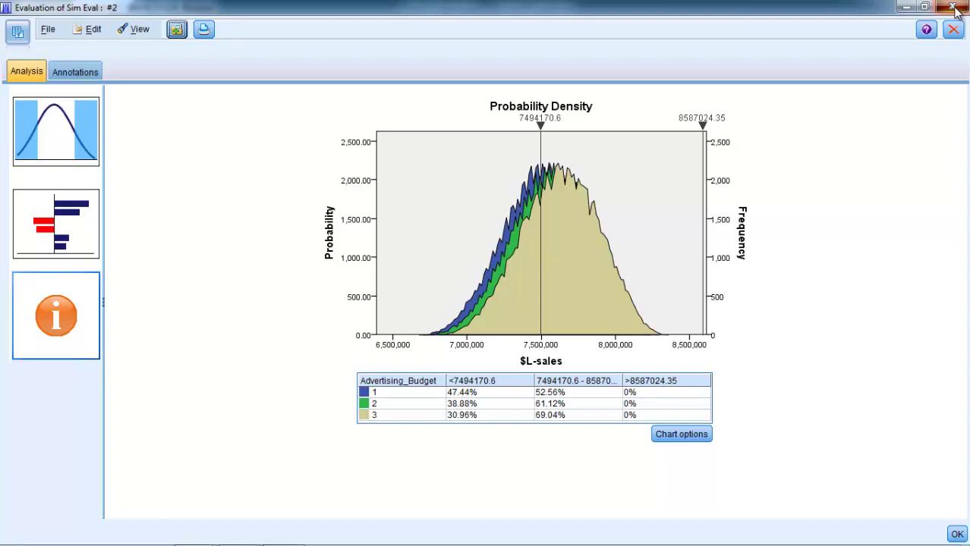
Close the Evaluation of Sim Eval window to return to the stream canvas
{"action": "left_click", "coordinate": [952, 8]}
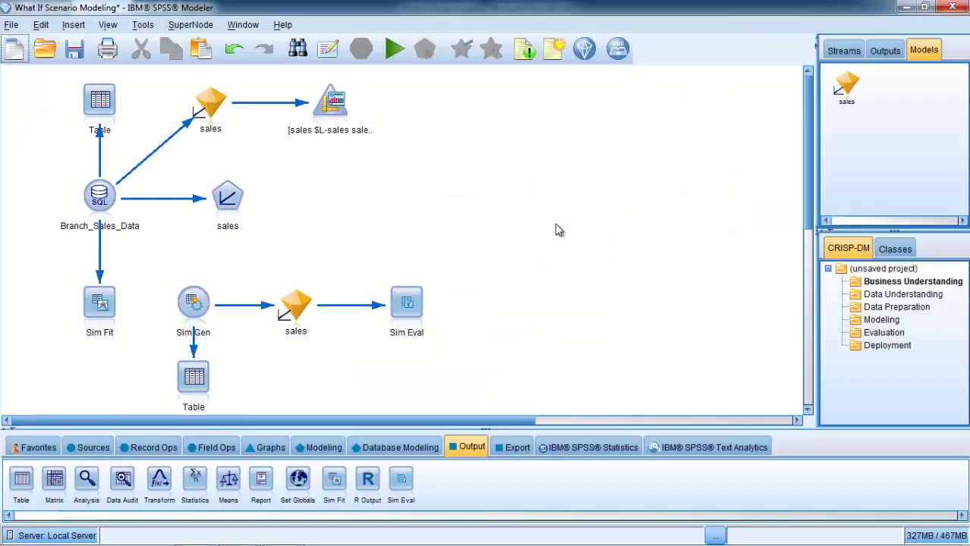